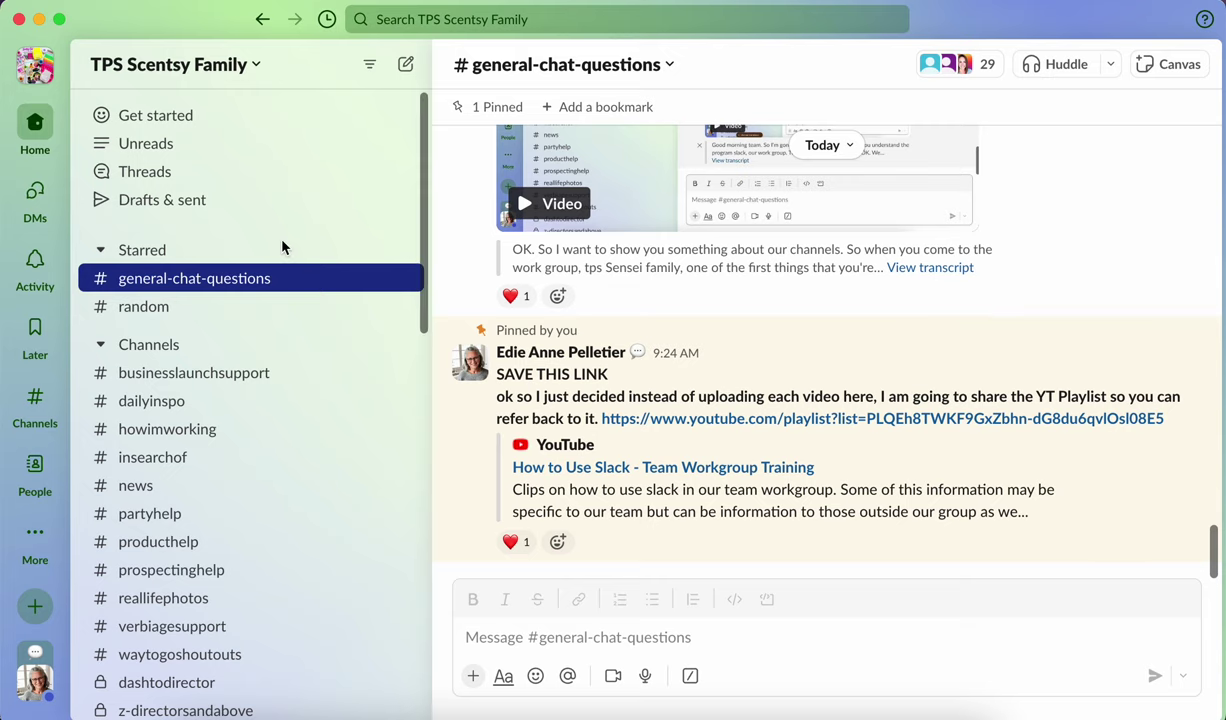
Open the general-chat-questions channel and draft a message reading "TYPE HERE ANY MESSAGE"
left_click(207, 282)
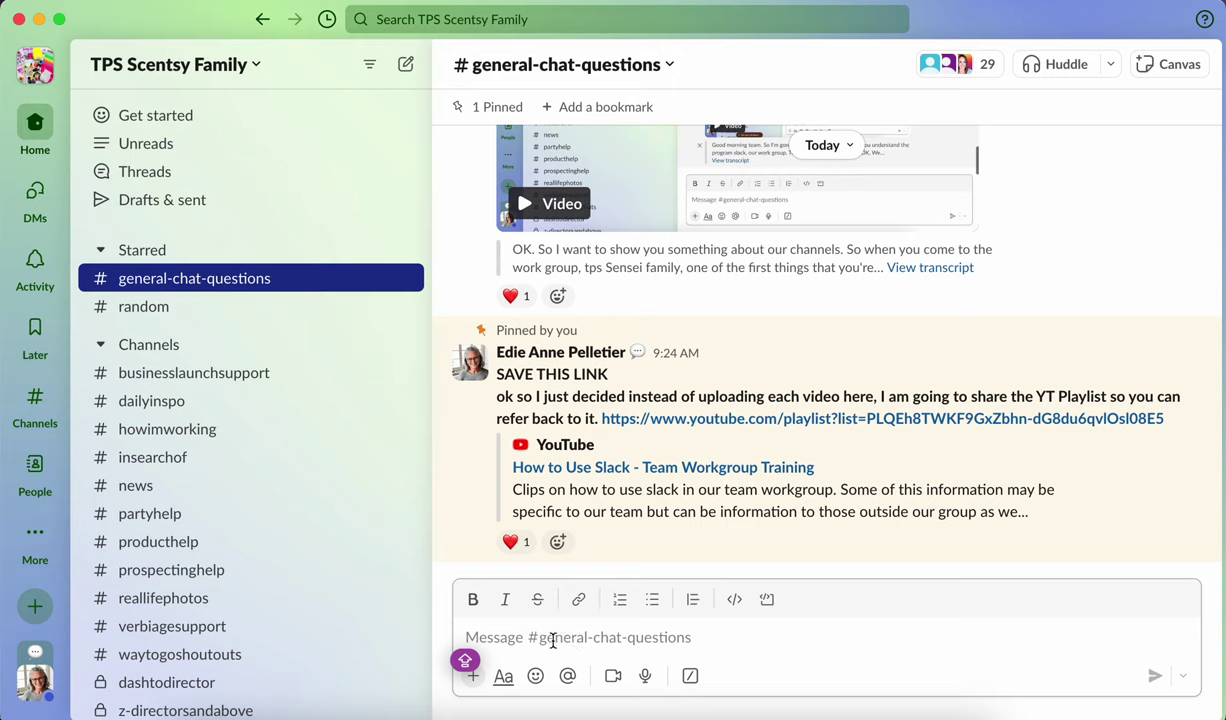
type("TYPE HE")
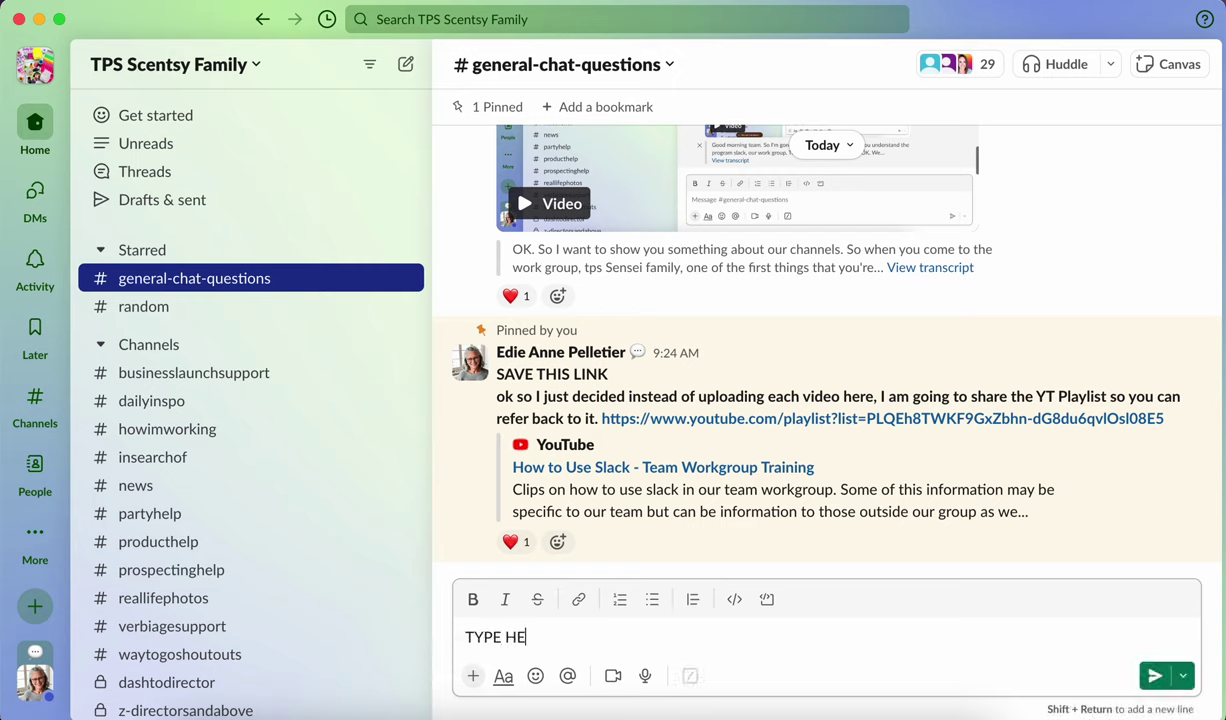
type("RE ANDY MESSAGE")
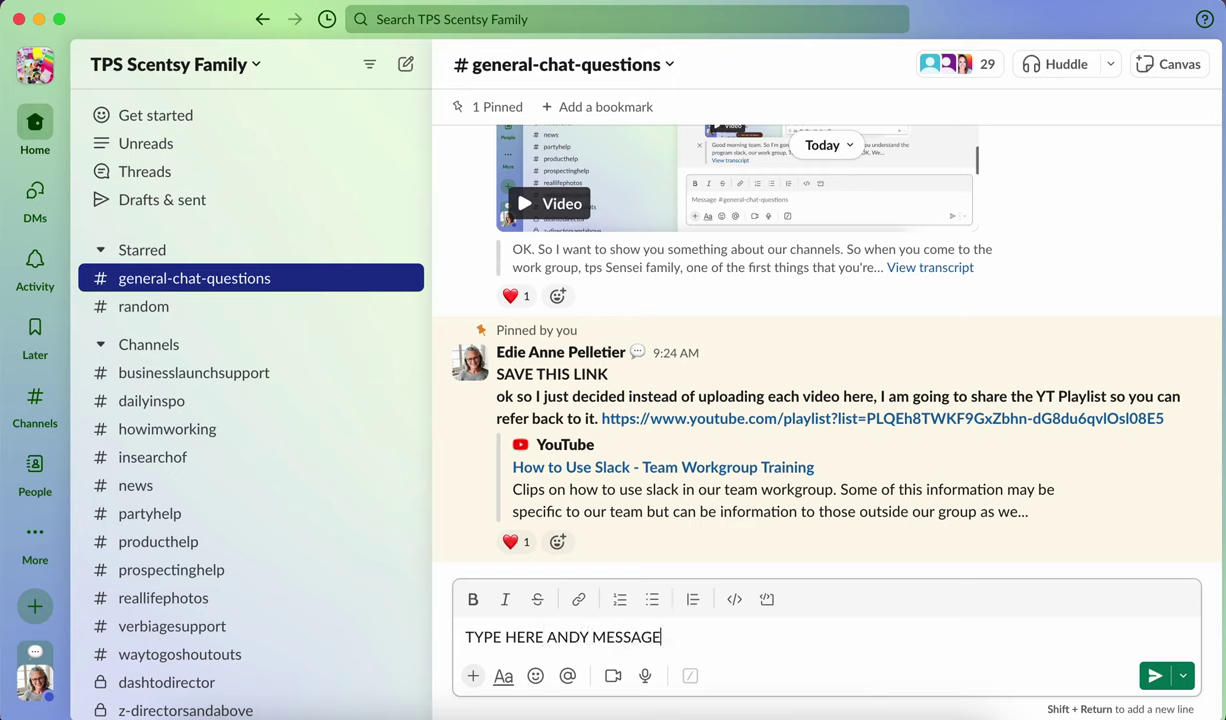
left_click(580, 637)
key("BackSpace")
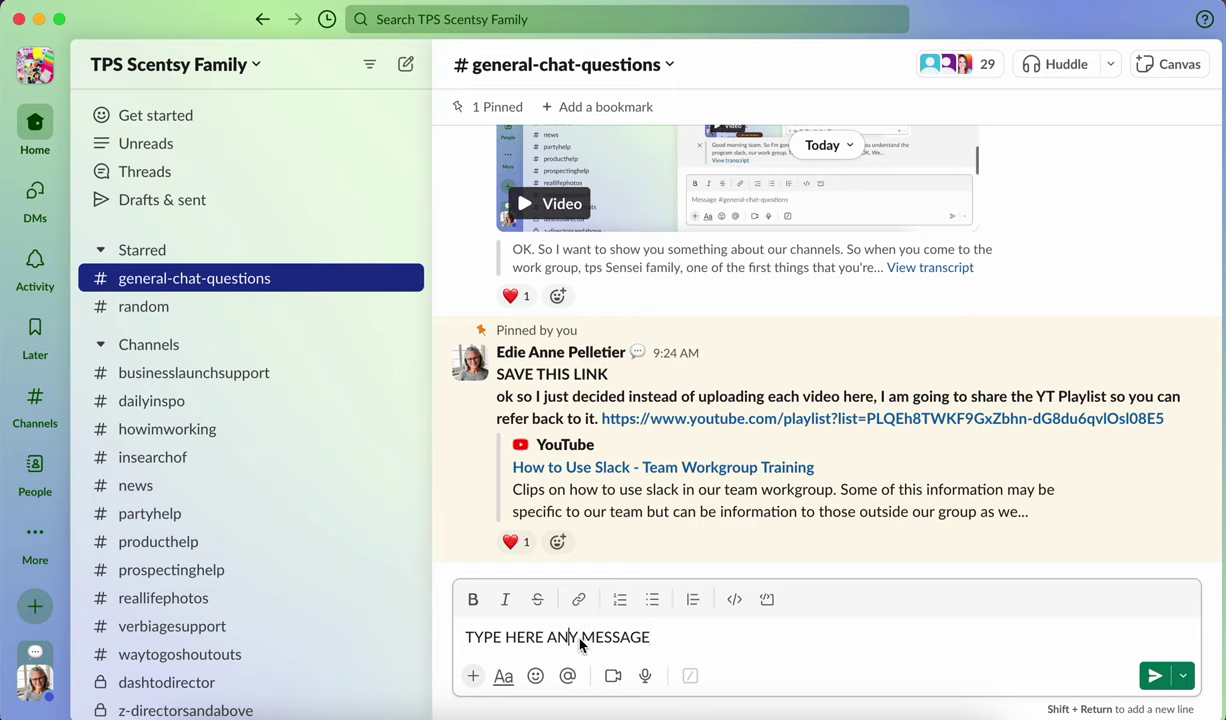
Format the whole drafted line as bold, italic and a bulleted list item
triple_click(498, 630)
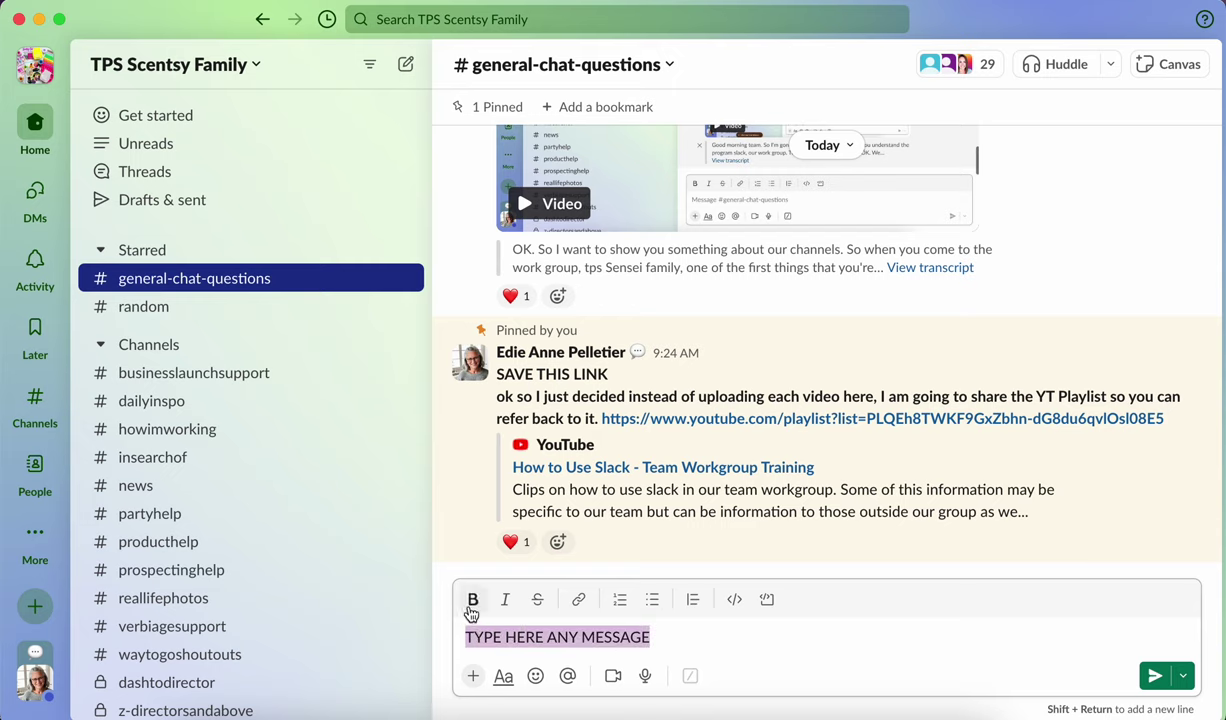
left_click(471, 605)
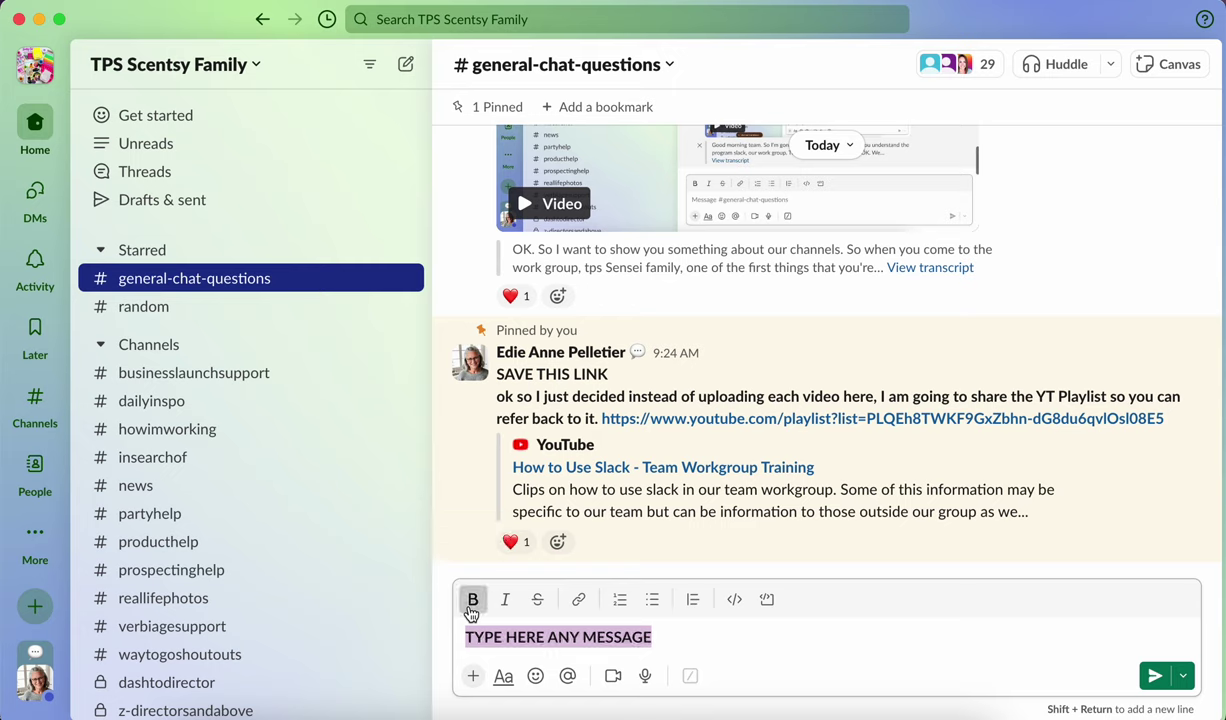
left_click(505, 601)
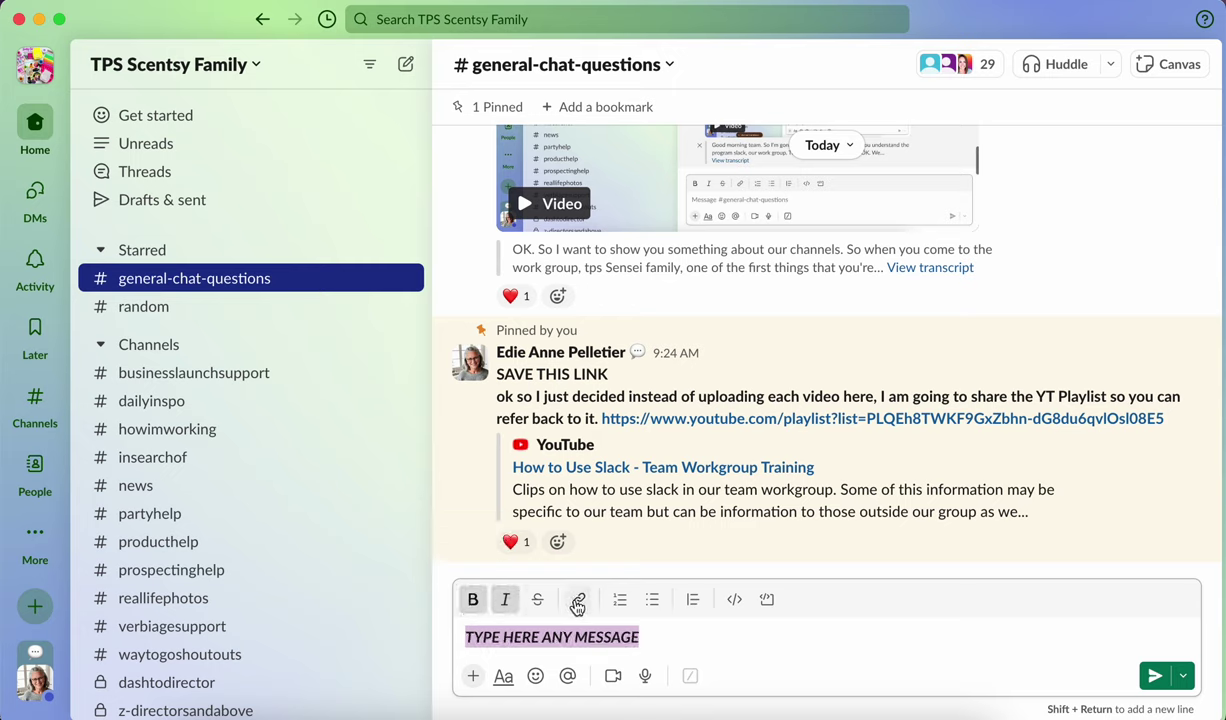
left_click(651, 603)
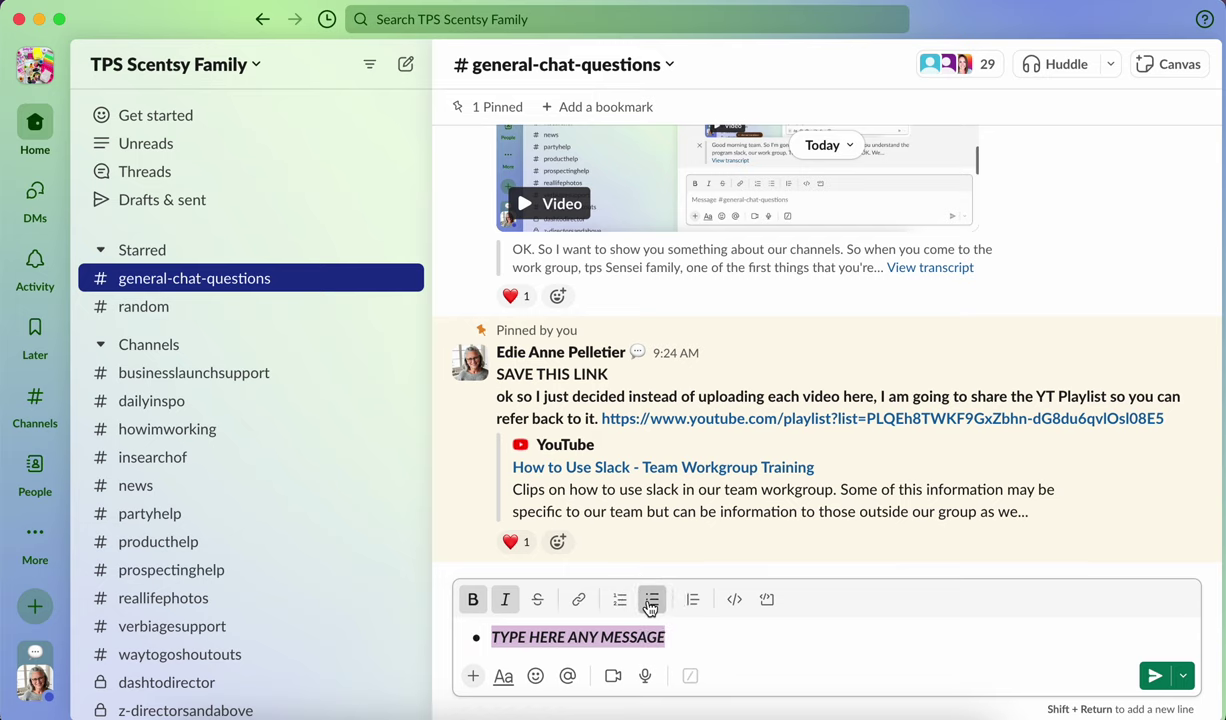
Add two more bullets to the draft reading "not type here" and "let's chat"
left_click(692, 635)
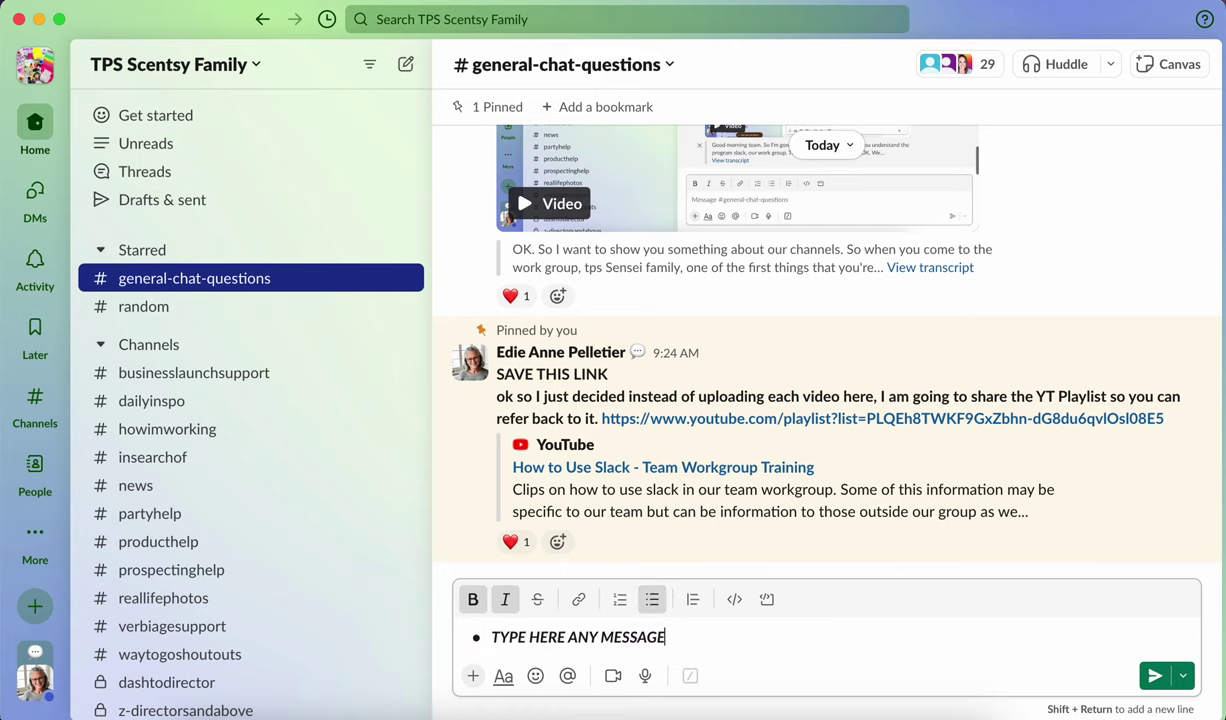
key("shift+Return")
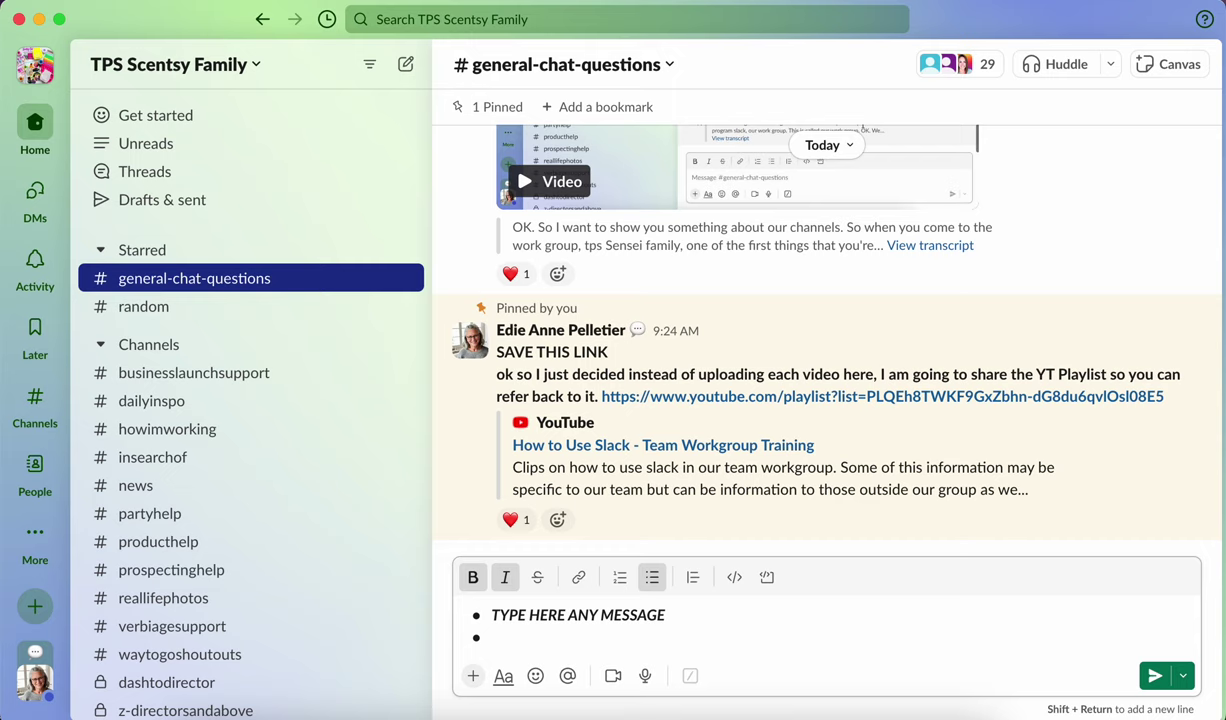
type("not type here")
key("Return")
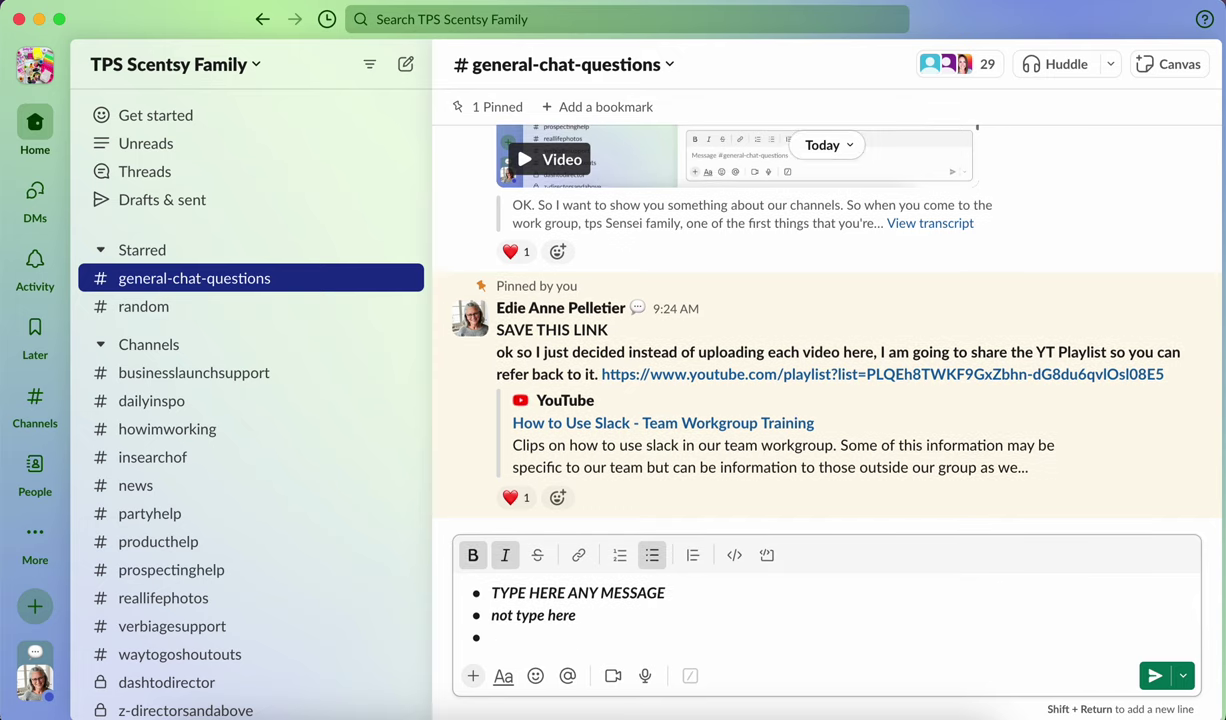
type("let's chat")
Convert all three bullets into a numbered list and format it as a blockquote
left_click_drag(549, 637, 494, 577)
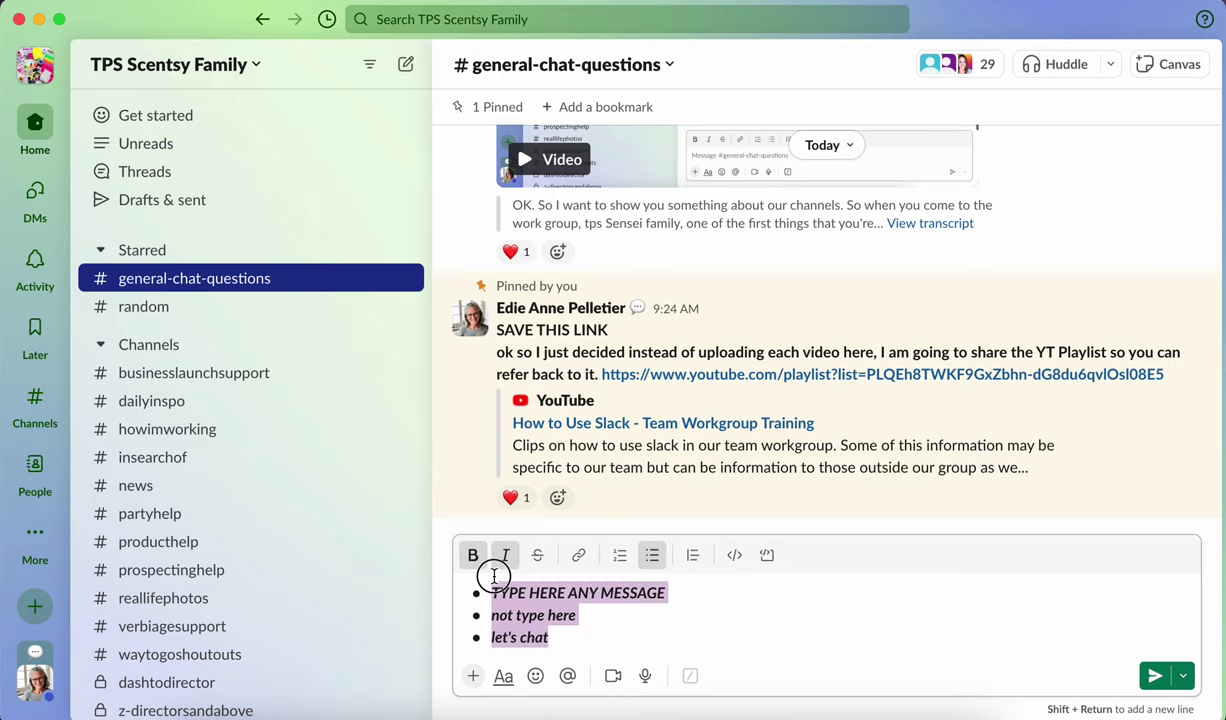
left_click(619, 557)
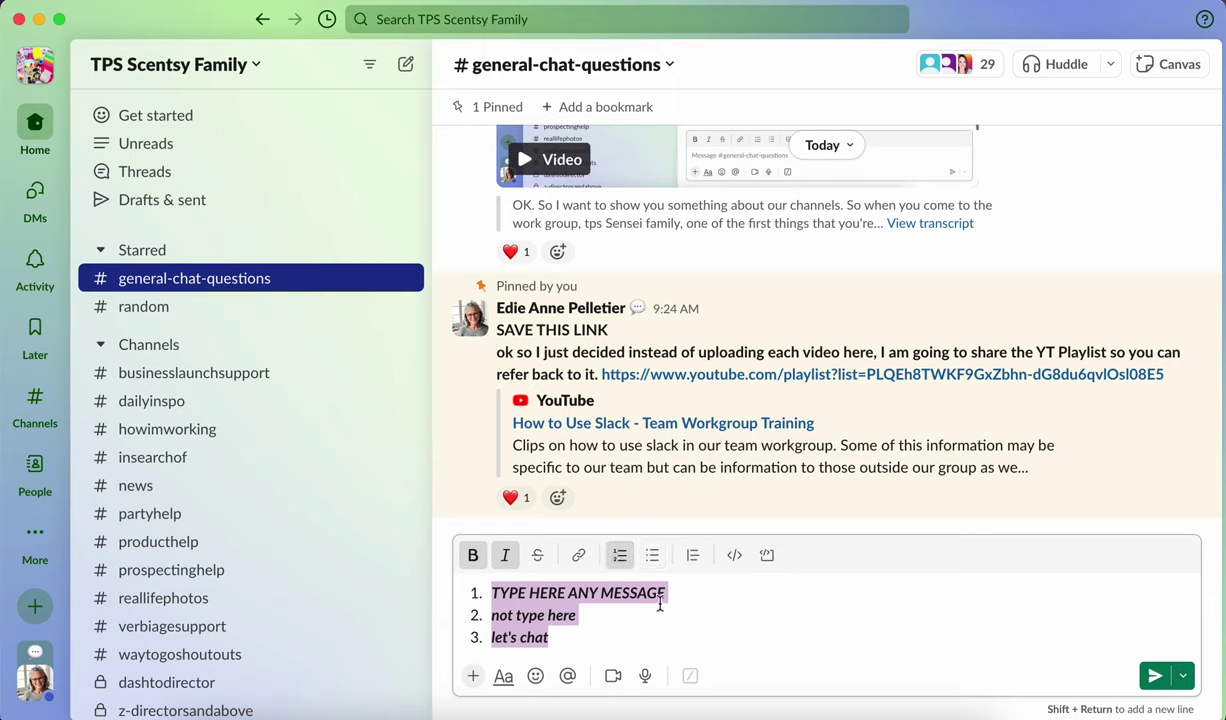
left_click(699, 557)
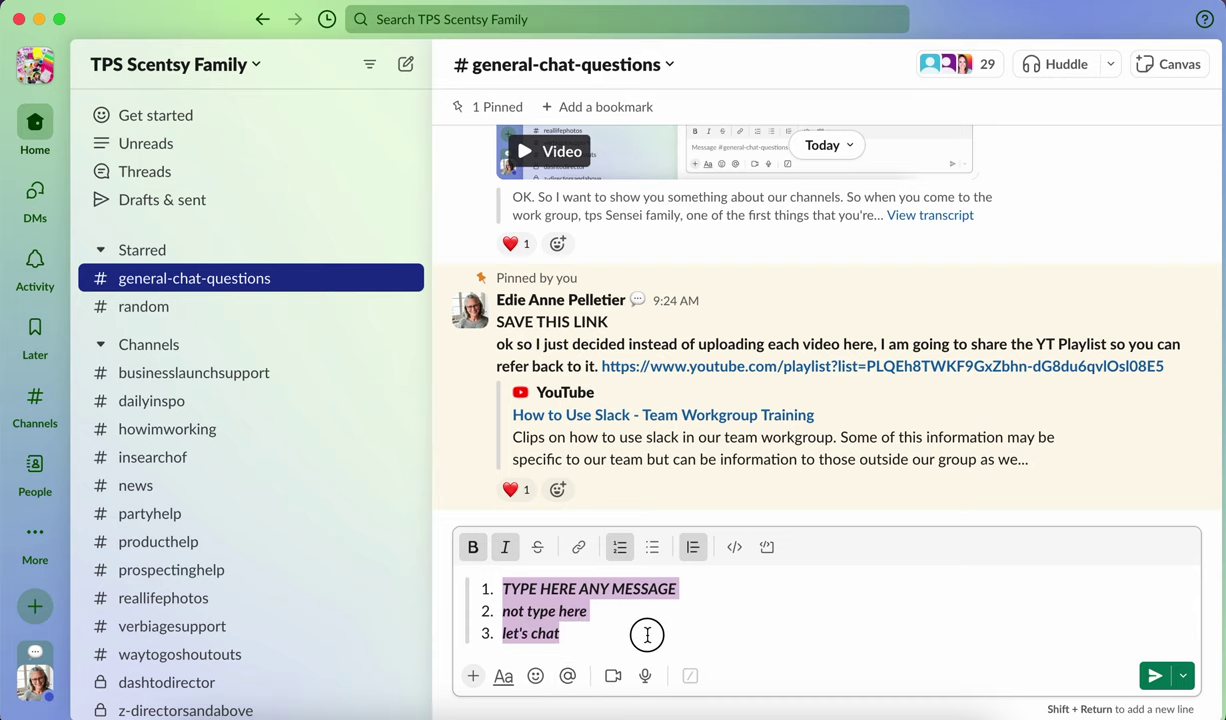
End the numbered list and mention the second suggested member on the line below it
left_click(613, 632)
key("shift+Return")
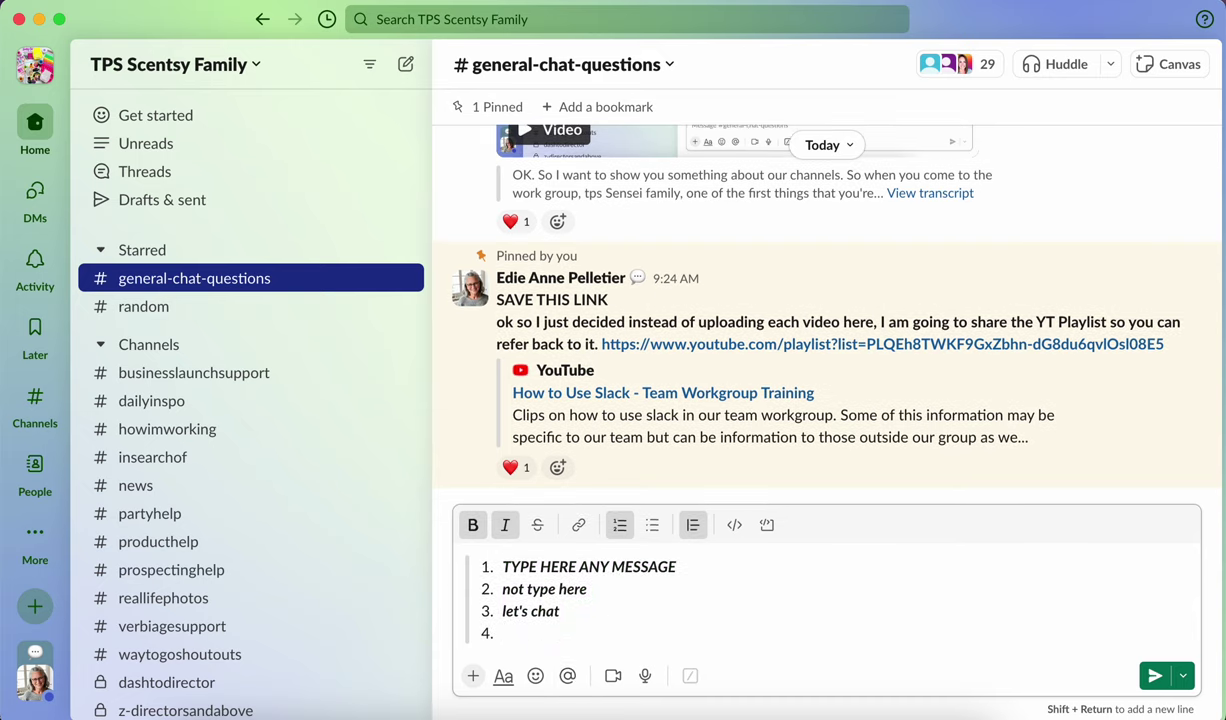
key("shift+Return")
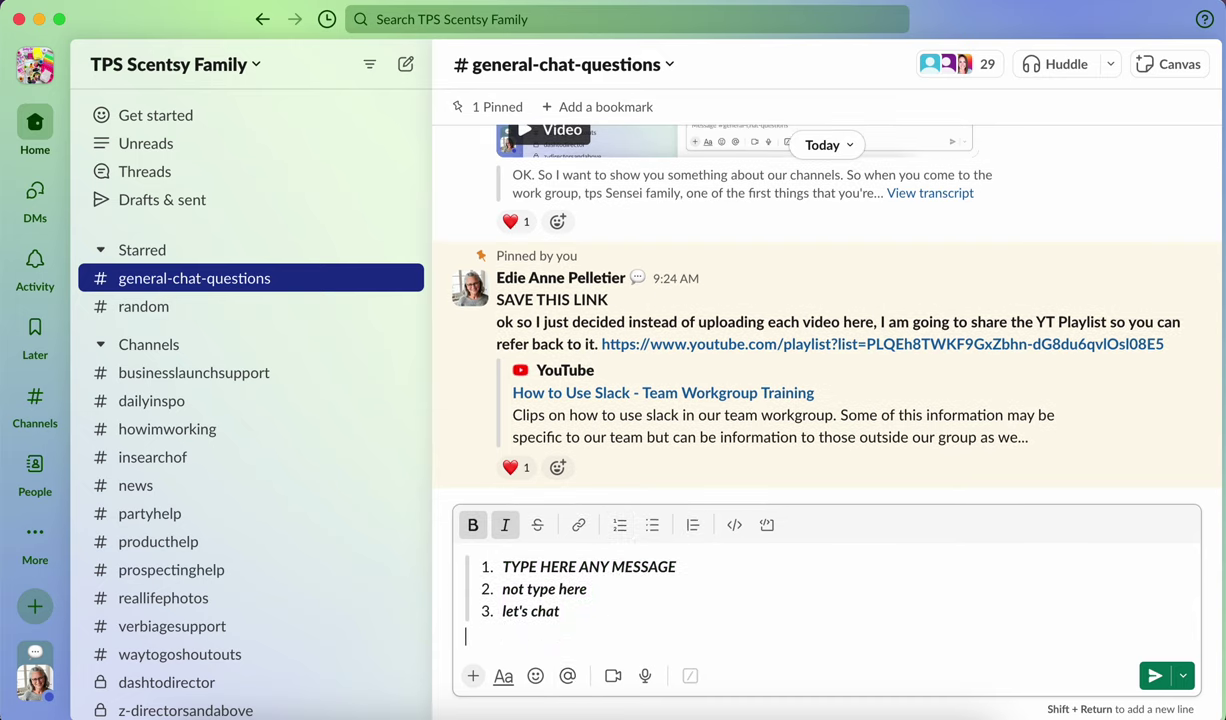
left_click(567, 676)
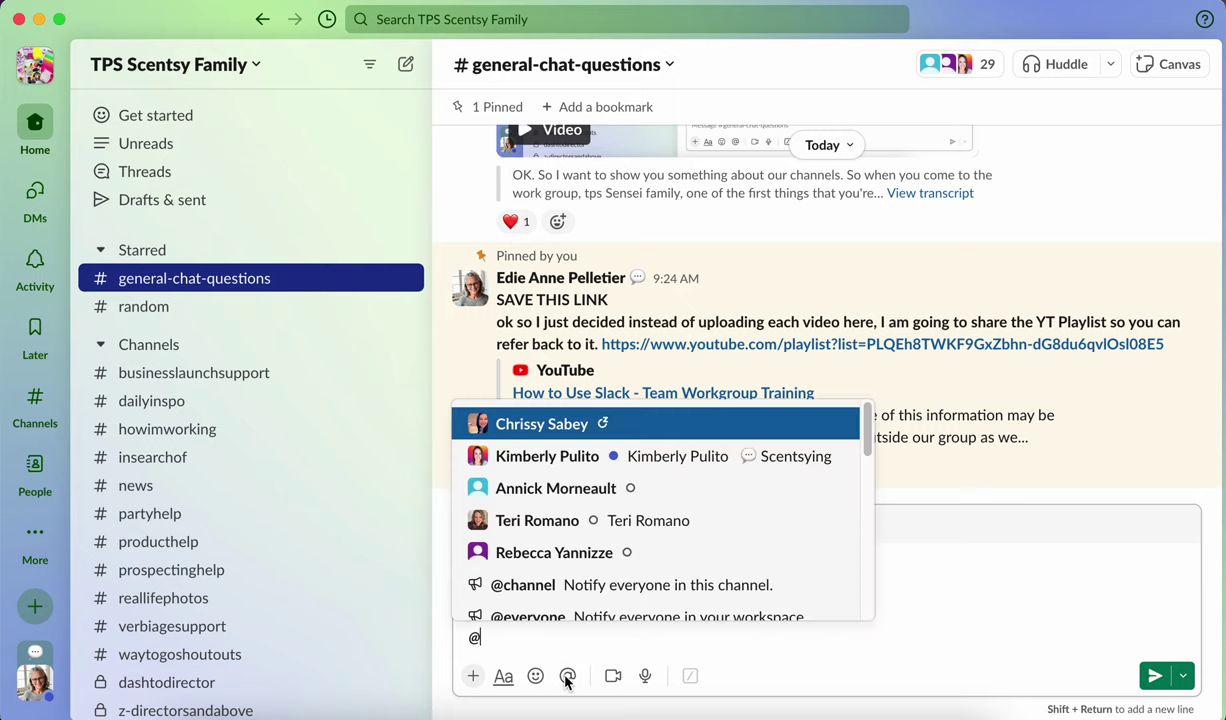
left_click(590, 453)
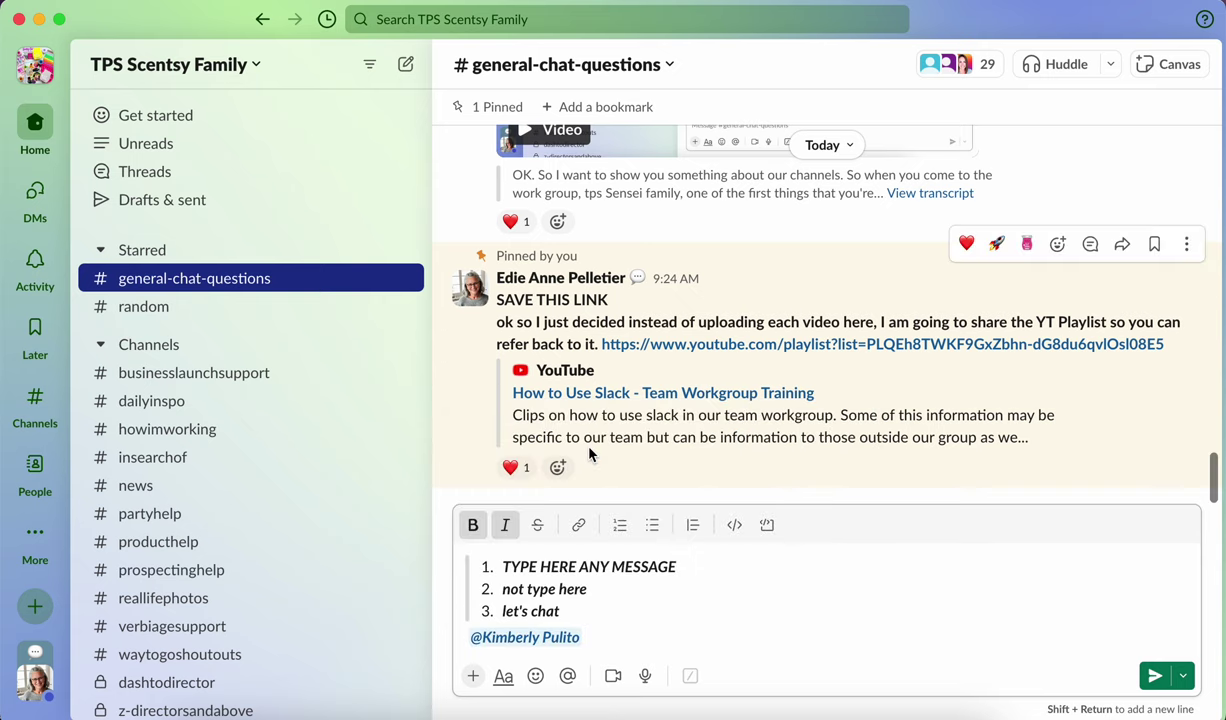
Insert a waving hand emoji and the pink jar emoji after the mention
left_click(535, 677)
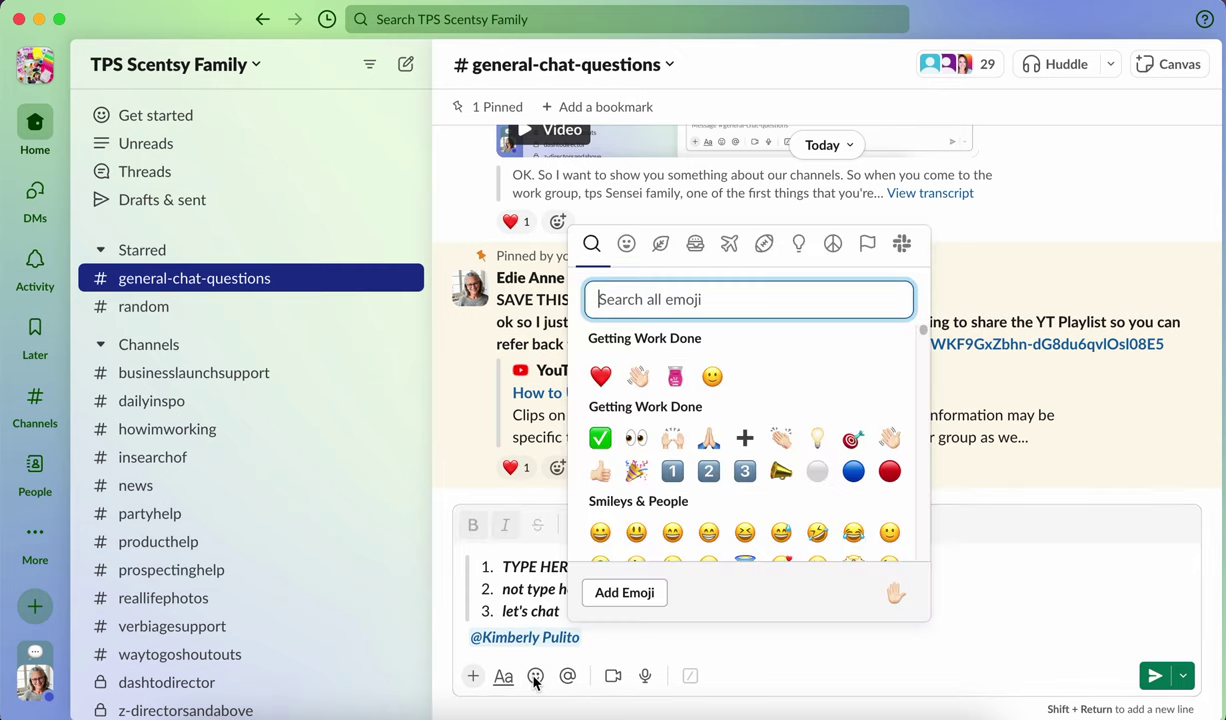
left_click(638, 376)
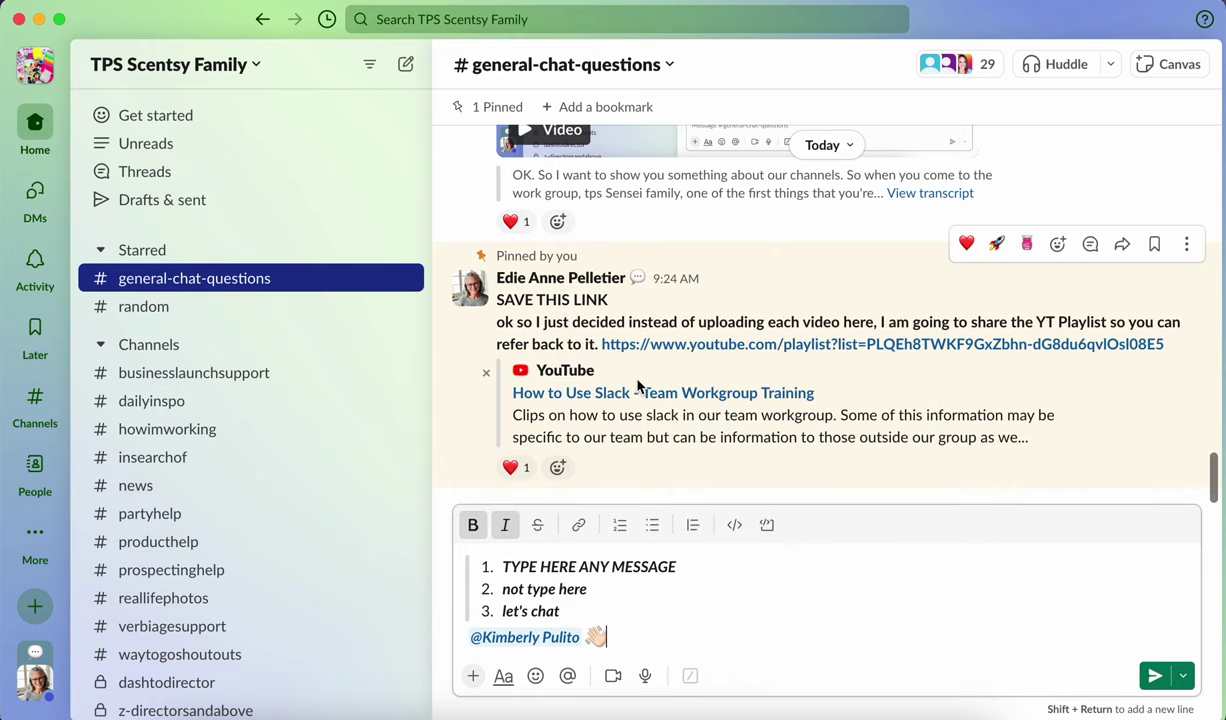
left_click(535, 677)
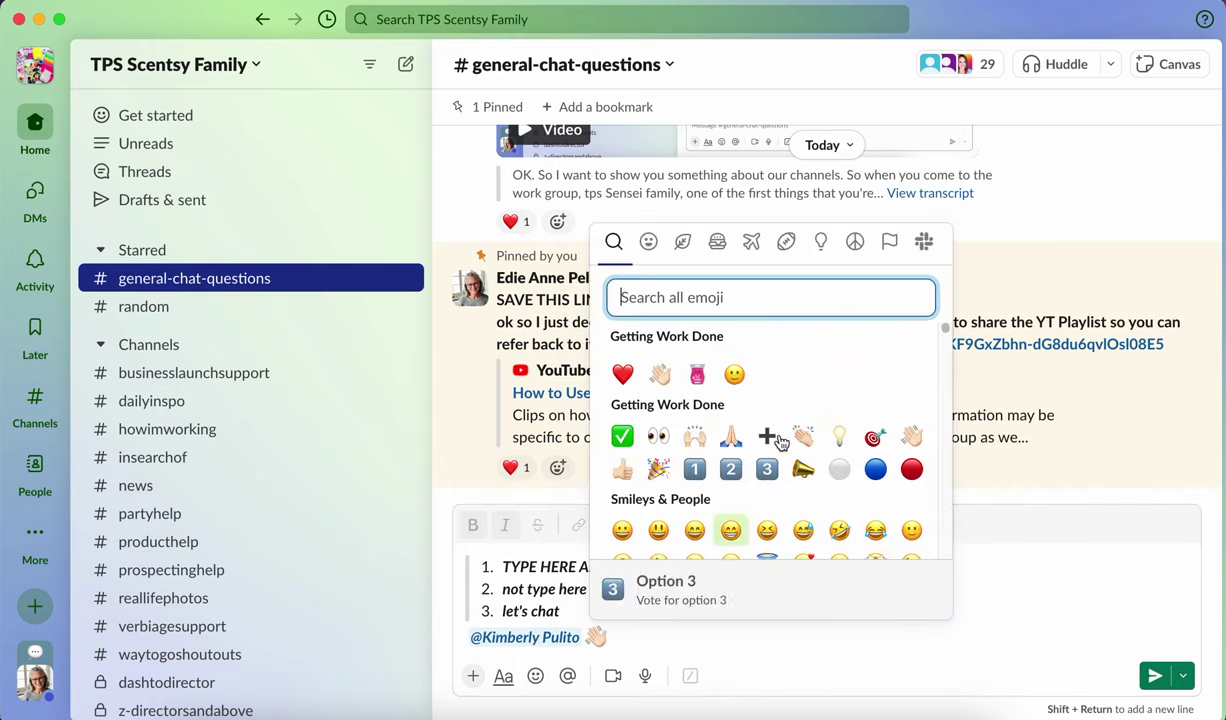
left_click(698, 376)
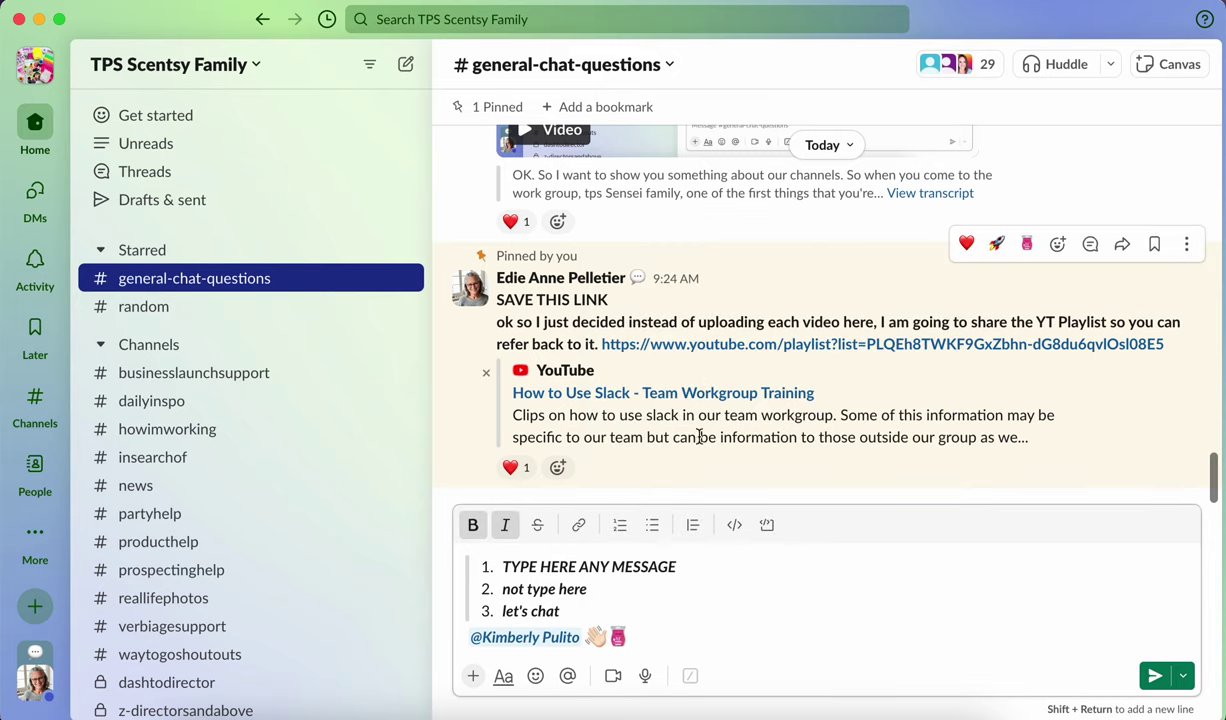
Hide and restore the formatting options, and look over the choices for attaching content to the draft
left_click(504, 677)
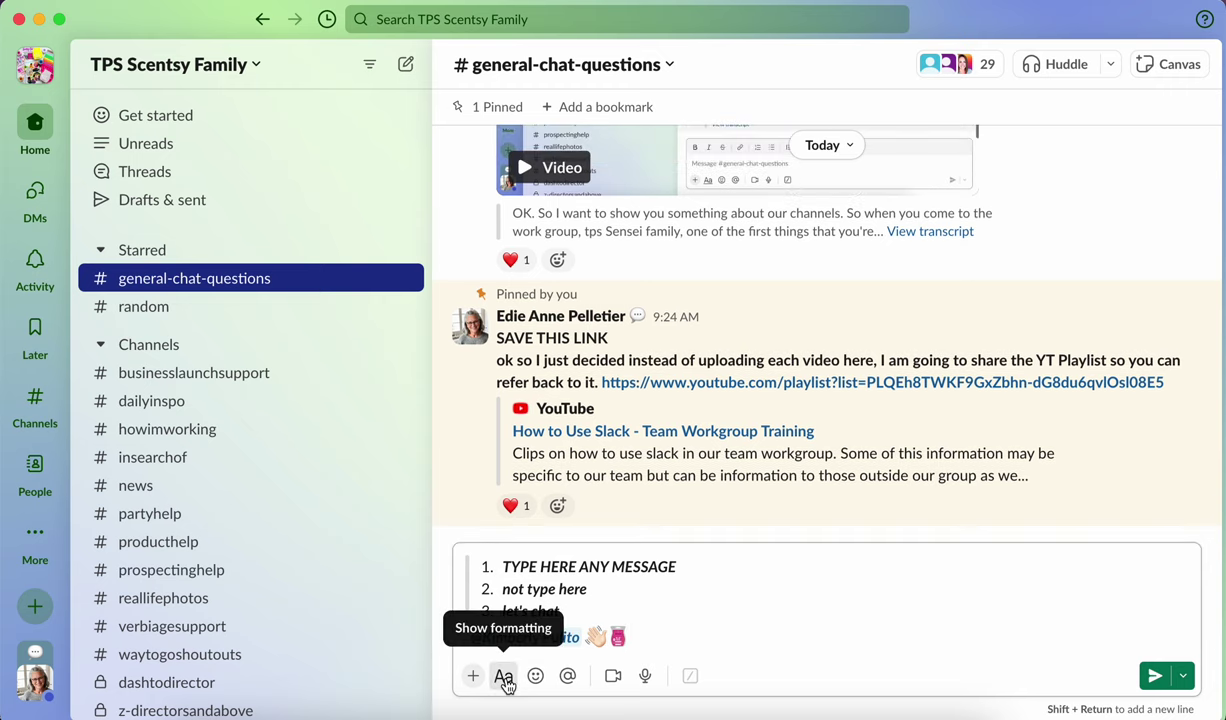
left_click(504, 677)
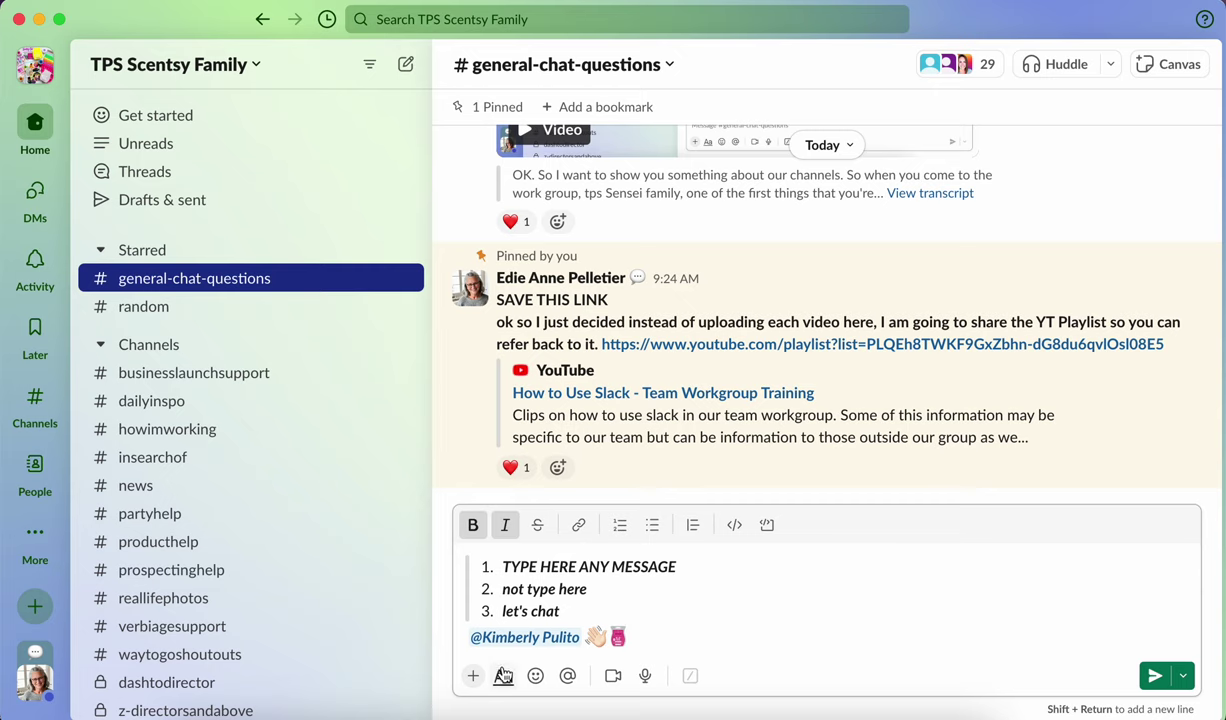
left_click(473, 677)
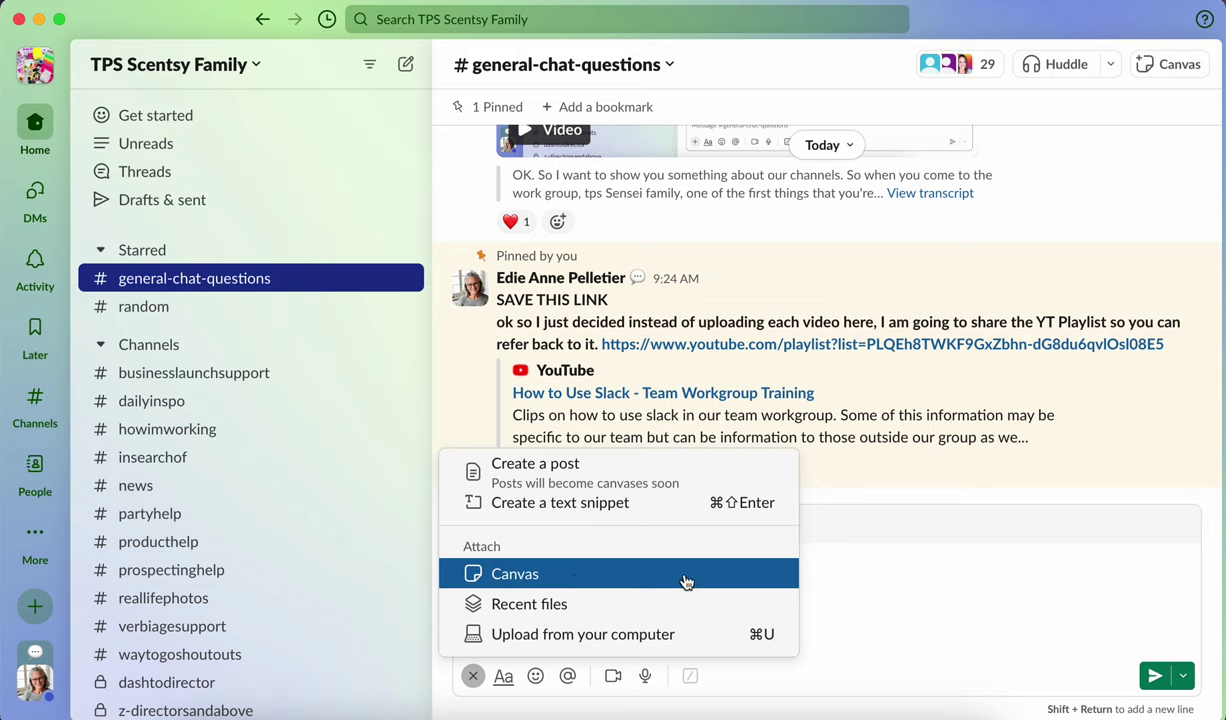
left_click(914, 575)
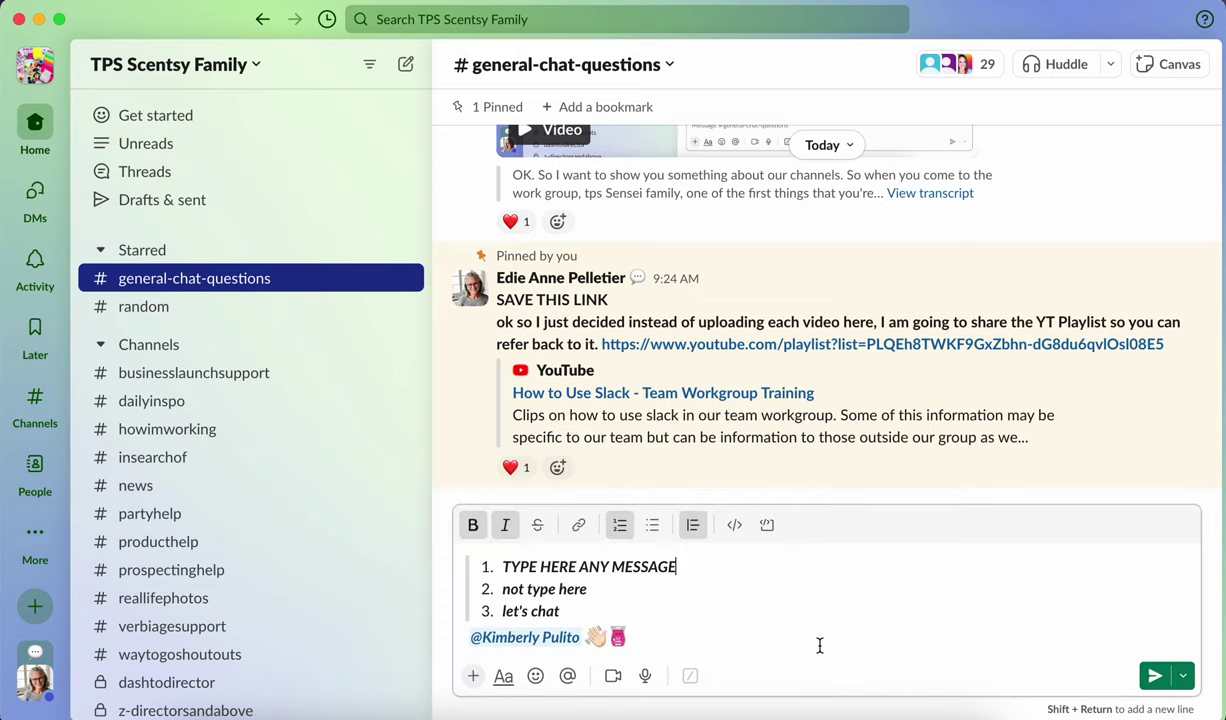
Send the drafted message to the channel and delete it once posted
left_click(1155, 677)
mouse_move(1054, 496)
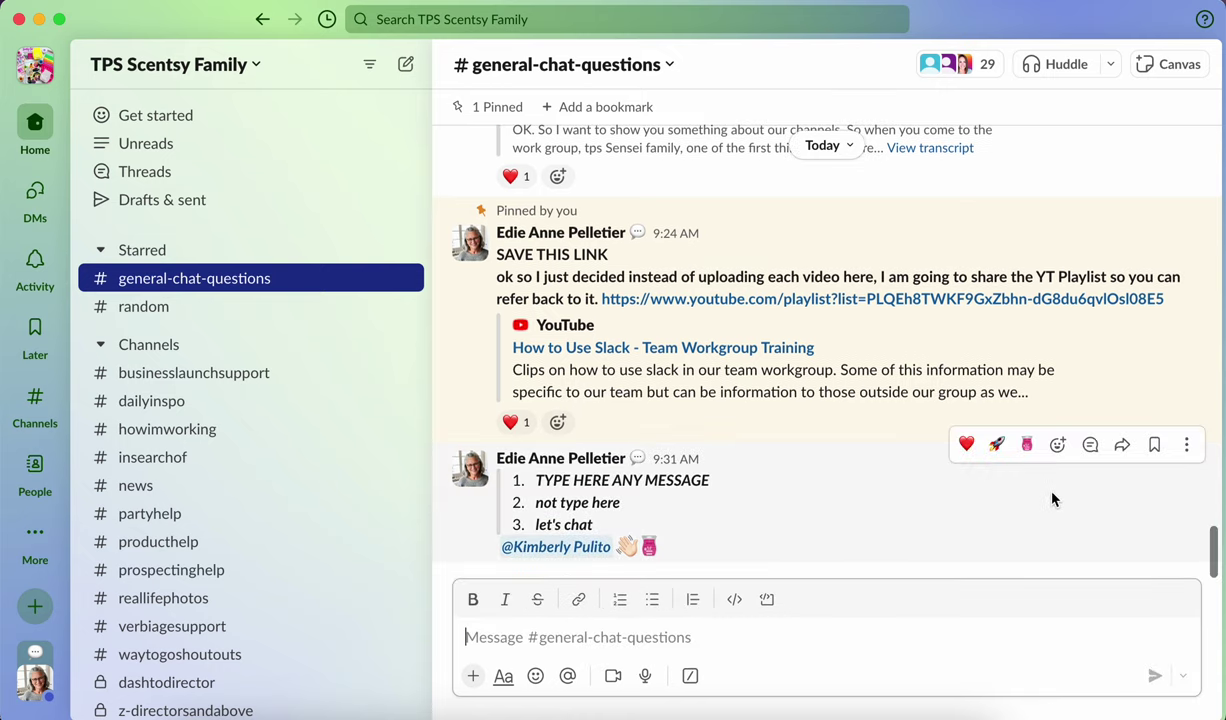
left_click(1188, 450)
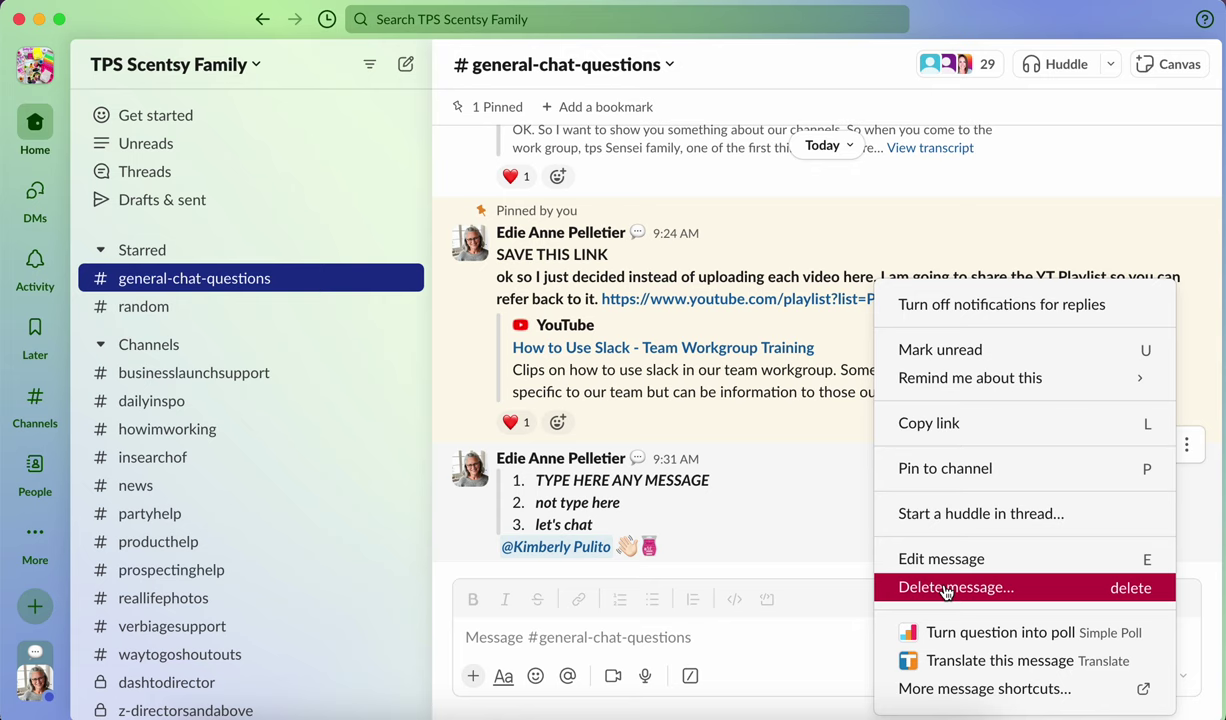
left_click(946, 590)
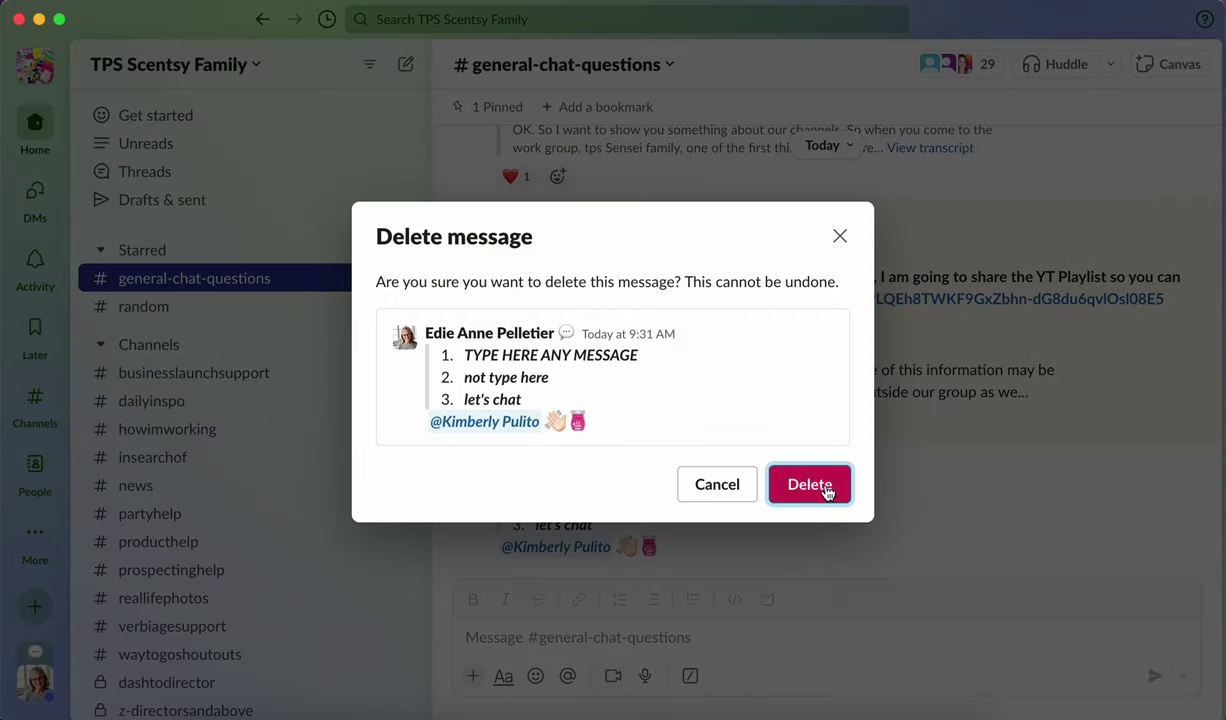
left_click(809, 485)
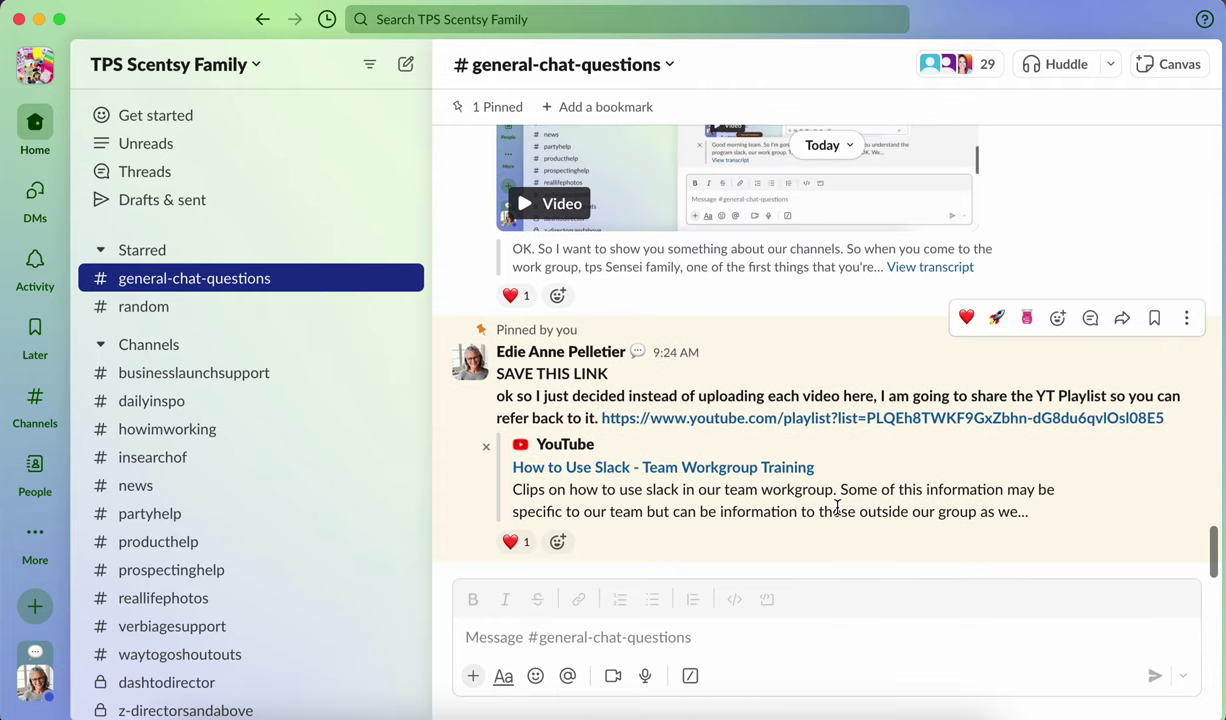
Review the additional actions available for the pinned "SAVE THIS LINK" message
left_click(1187, 318)
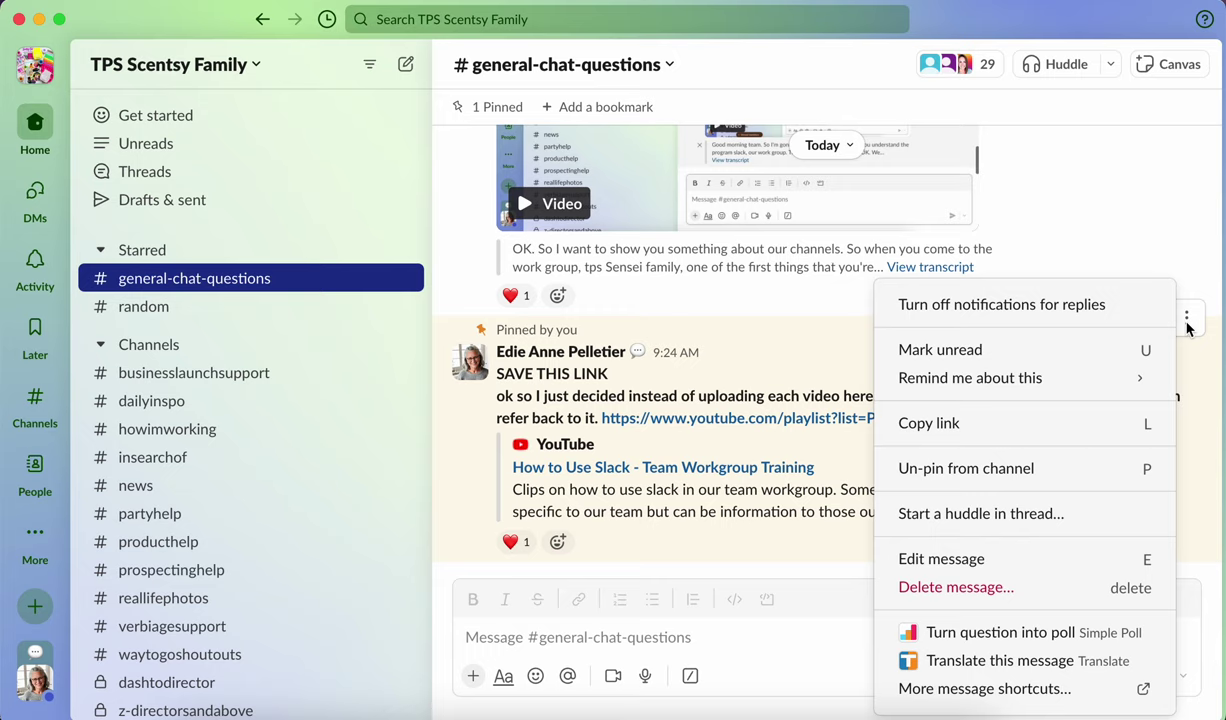
mouse_move(1054, 392)
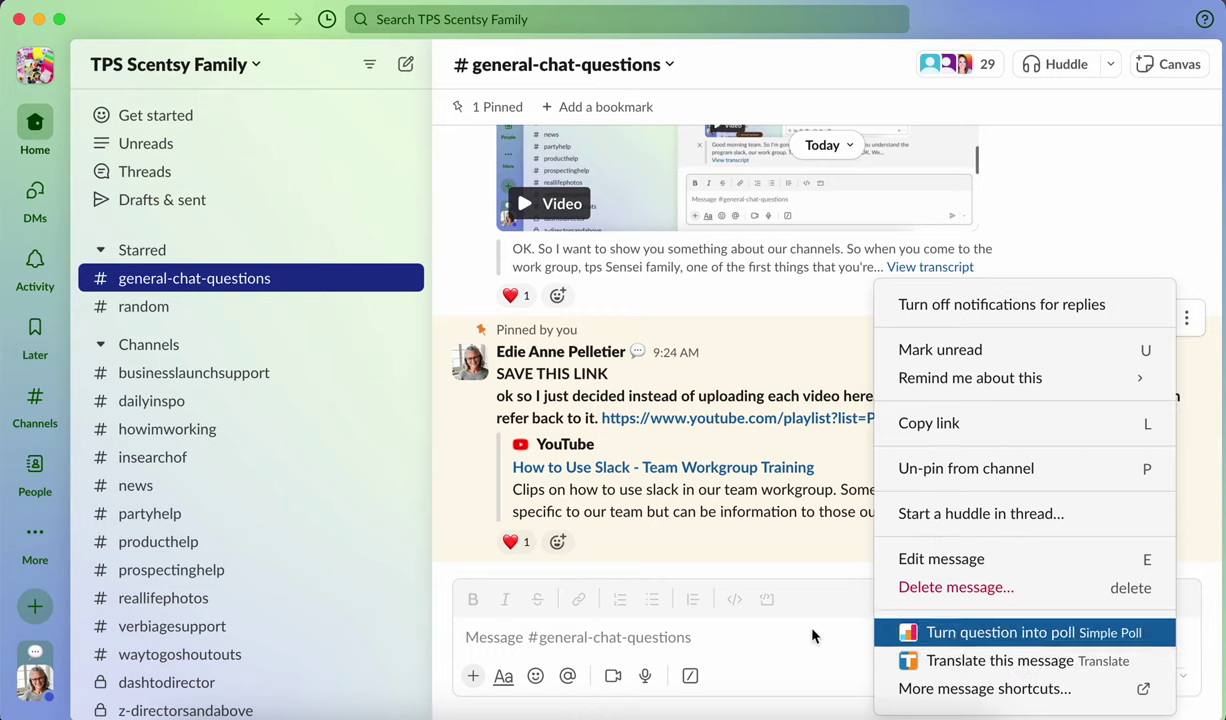
left_click(652, 637)
Look through the full list of slash commands and shortcuts available in the #general-chat-questions message box, and clear the slash from the draft
left_click(652, 637)
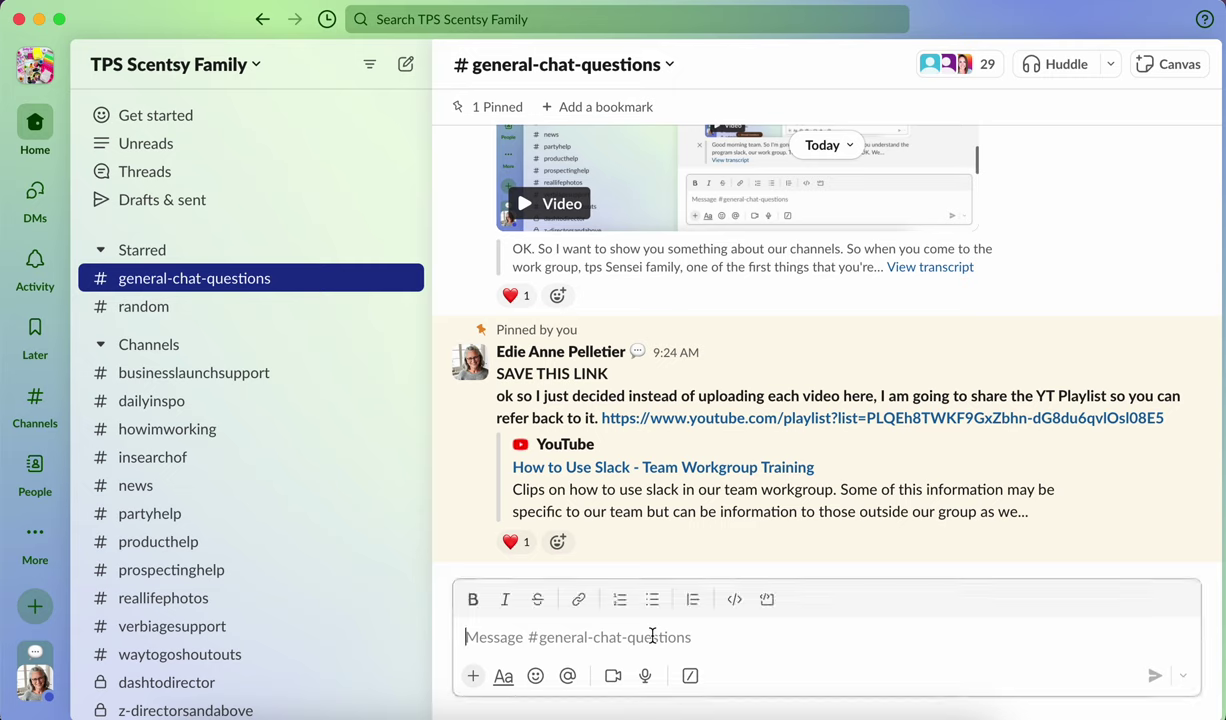
left_click(688, 678)
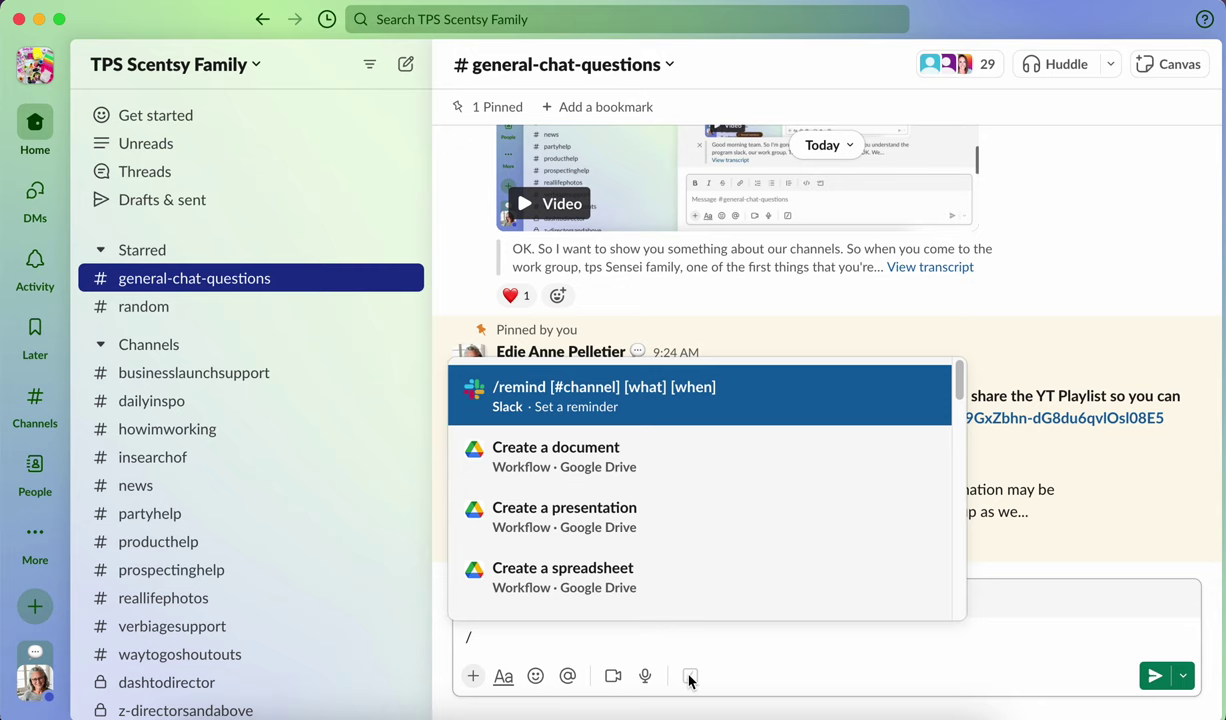
scroll(670, 590, "down", 5)
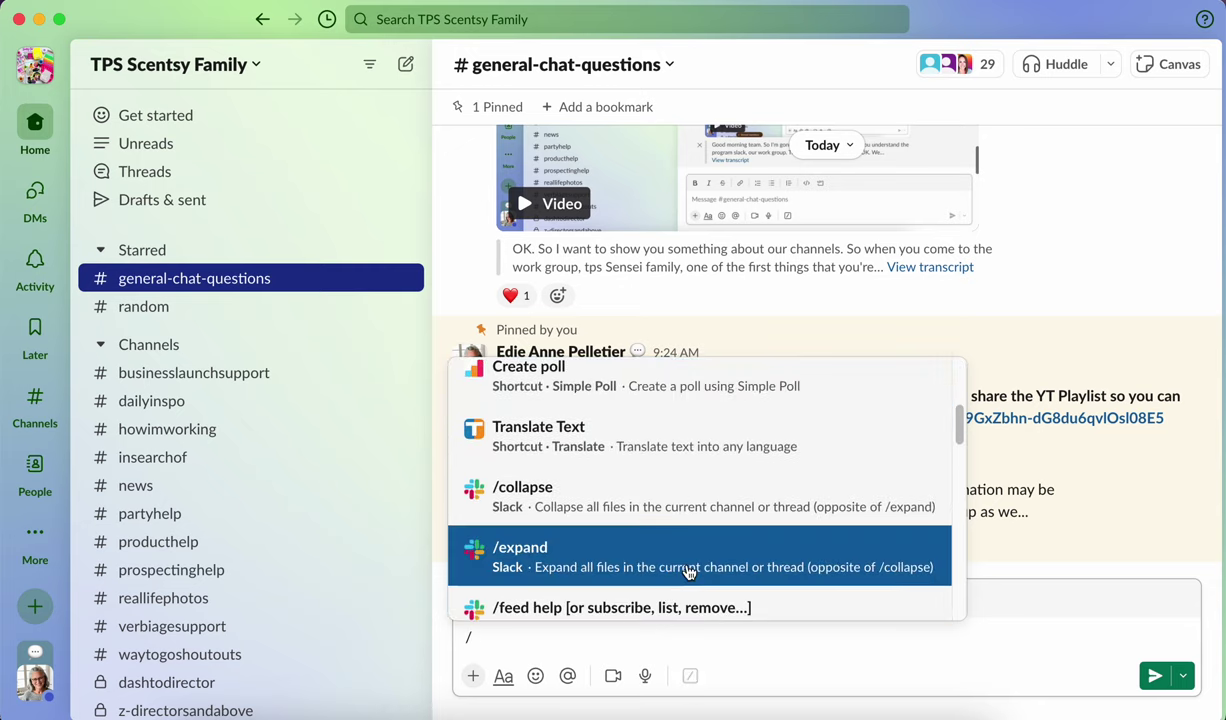
scroll(690, 565, "down", 2)
scroll(698, 553, "down", 5)
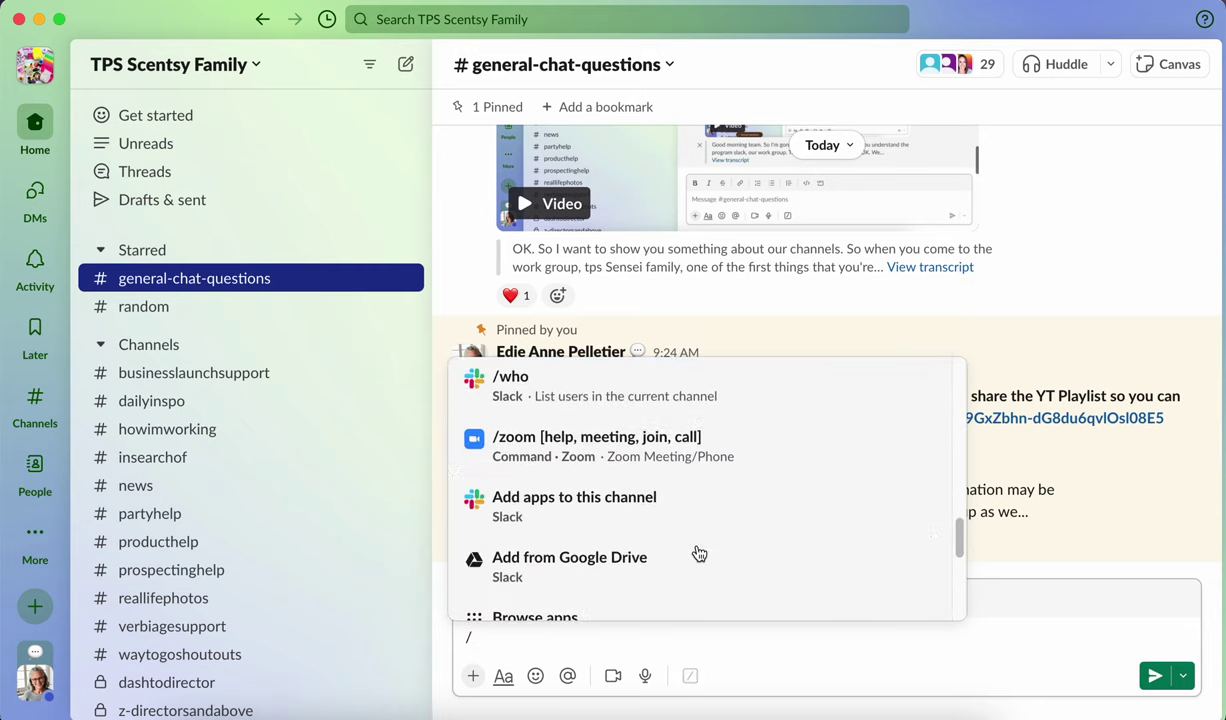
scroll(698, 553, "down", 5)
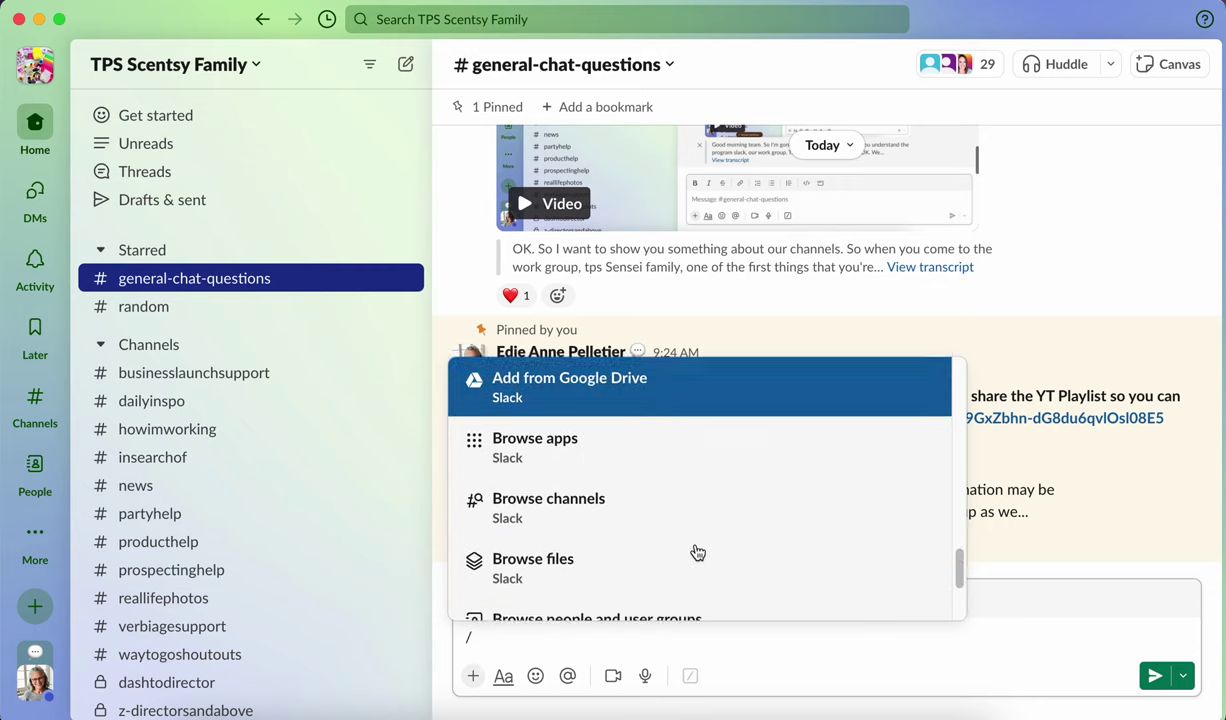
scroll(697, 553, "down", 2)
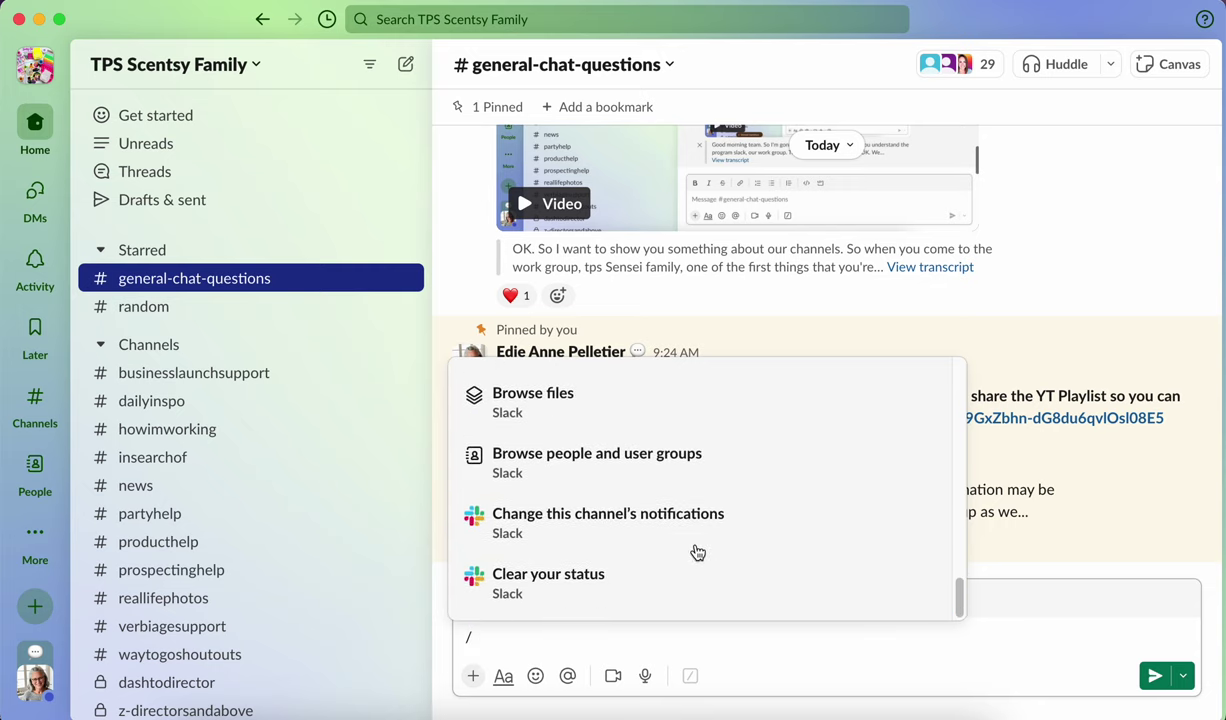
scroll(751, 547, "up", 15)
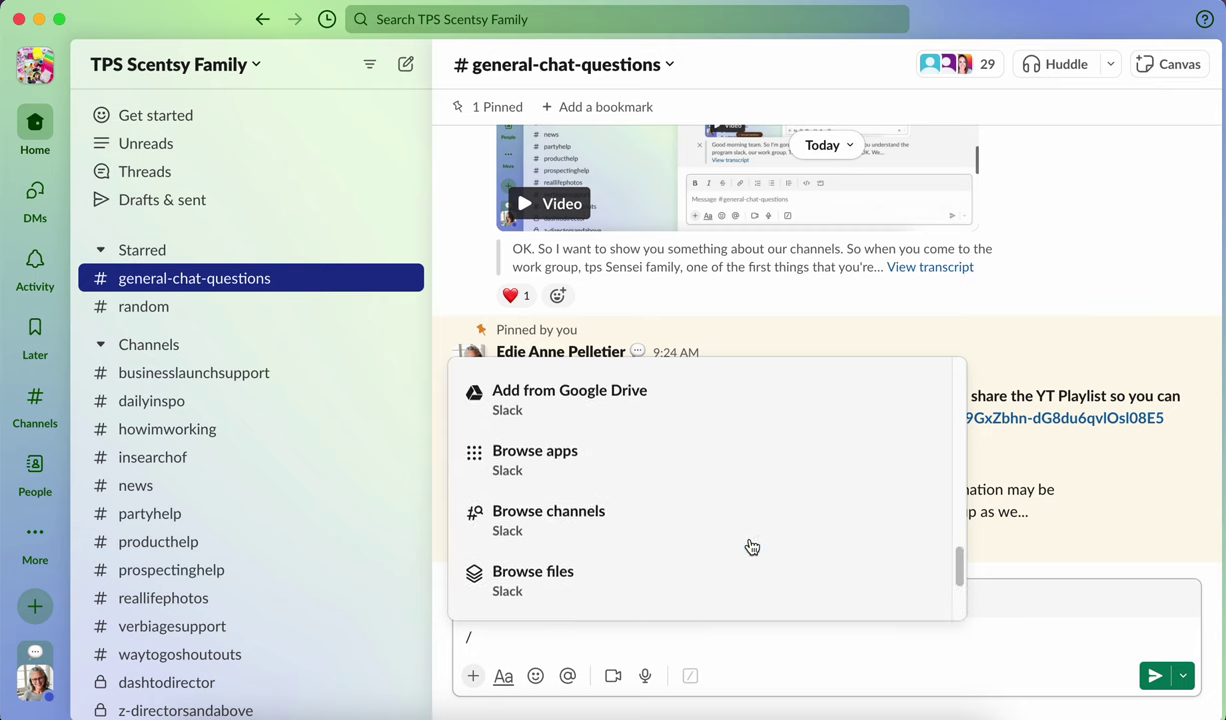
scroll(751, 547, "up", 5)
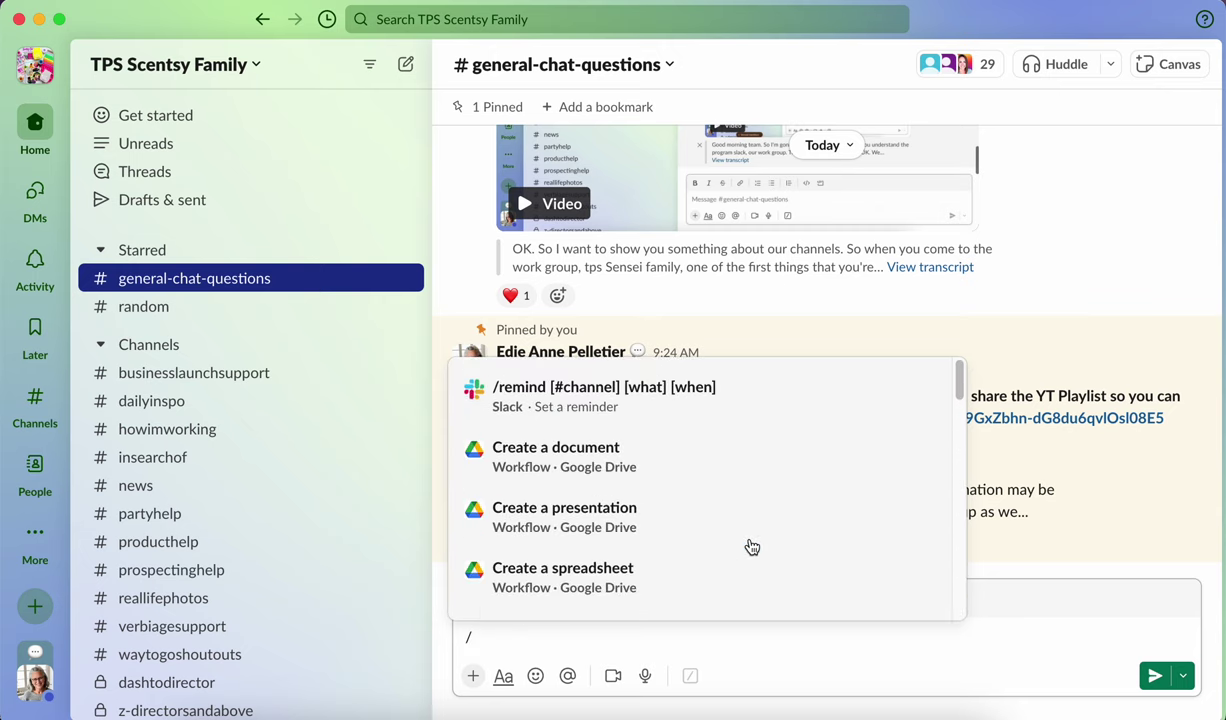
scroll(751, 547, "down", 1)
key("BackSpace")
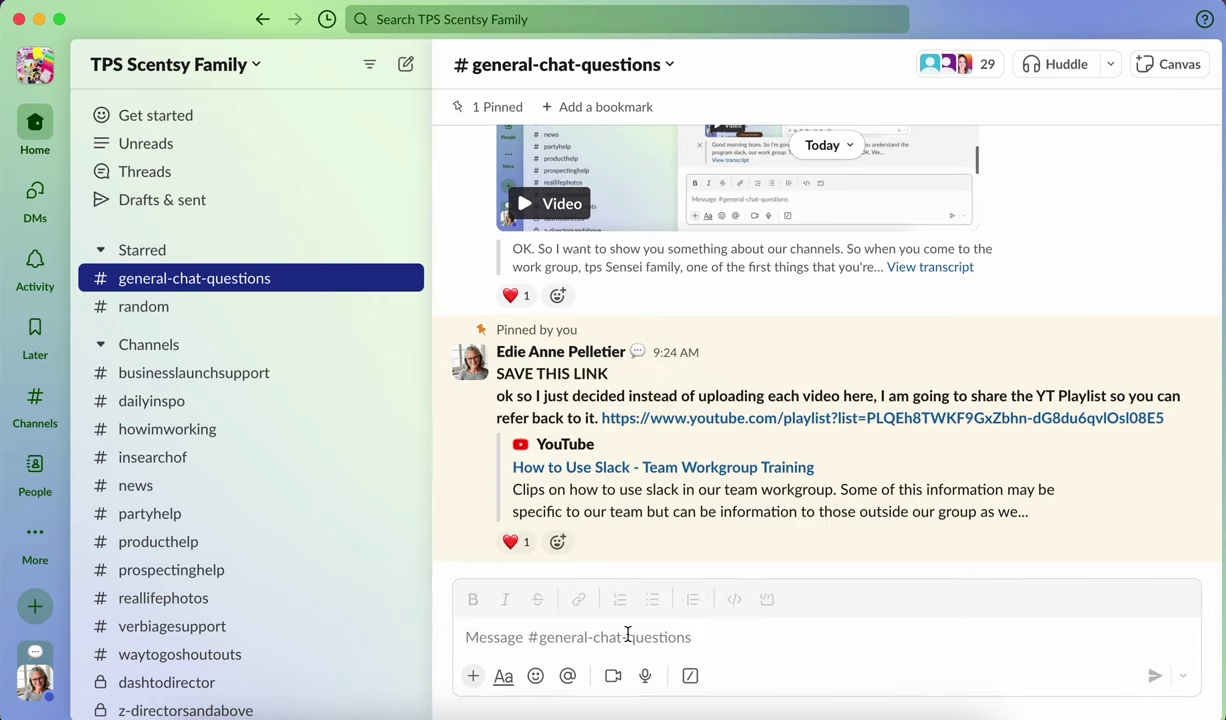